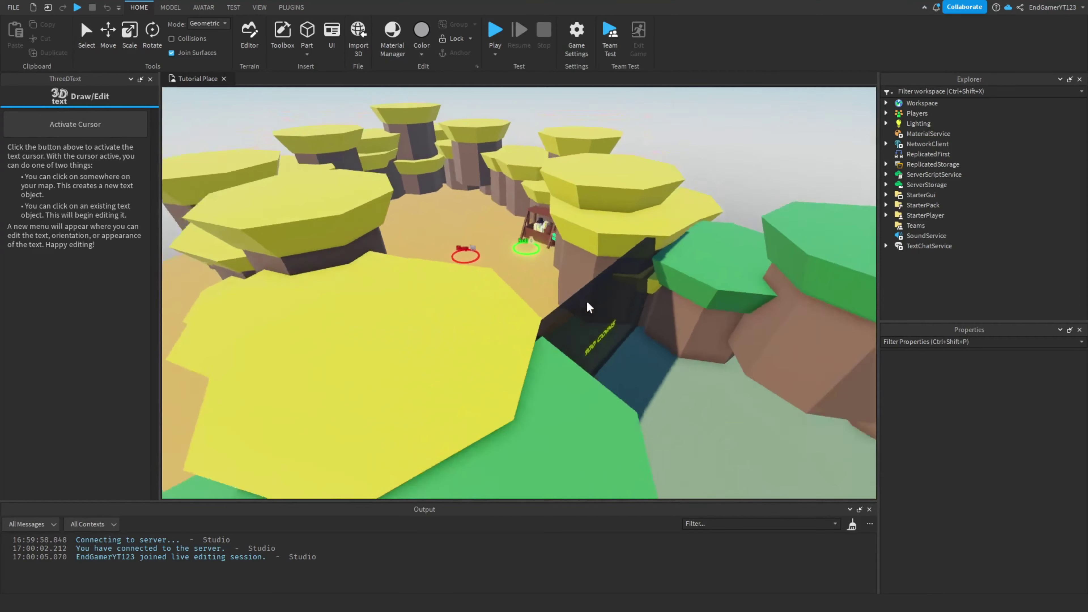
Close the ThreeDText plugin and bring the whole map into view
left_click(150, 79)
right_click_drag(322, 192, 463, 250)
key("d")
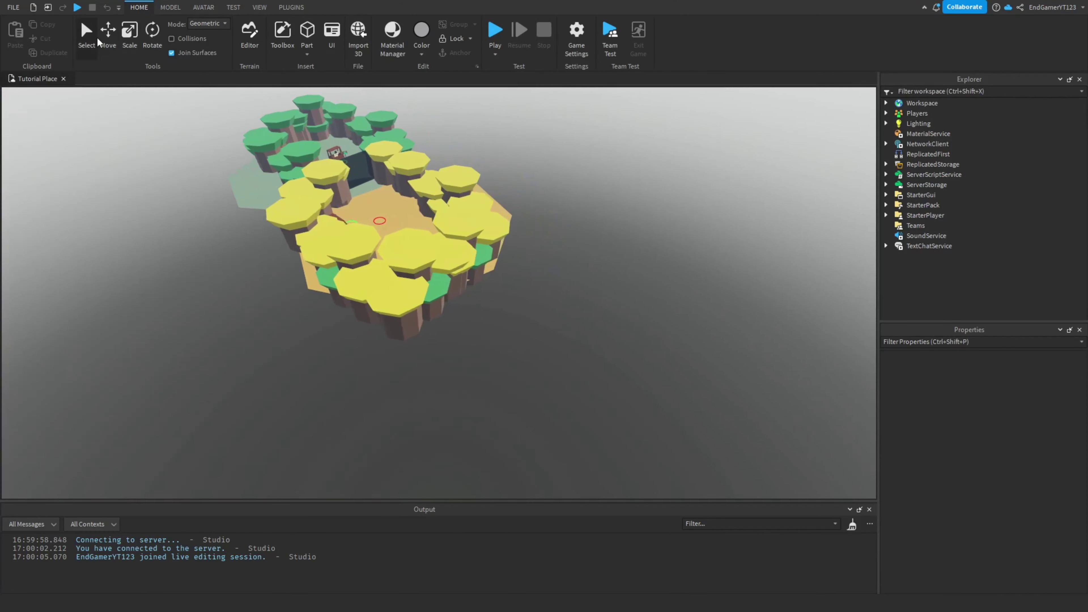
Recolour the green 2Gras tops left among the yellow mountains to Bright yellow
left_click(91, 39)
left_click(429, 295)
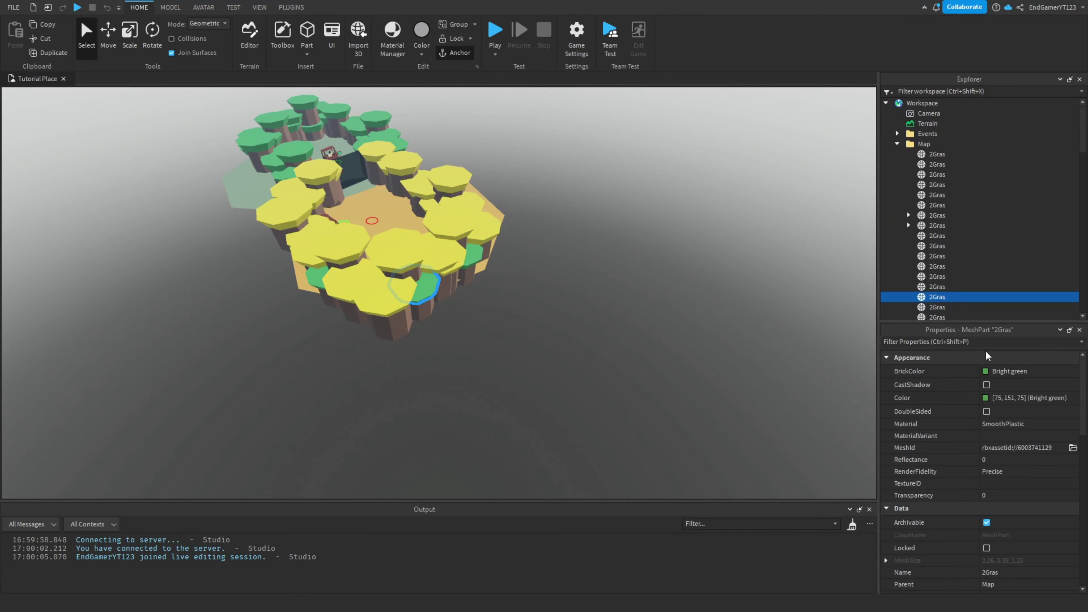
left_click(986, 371)
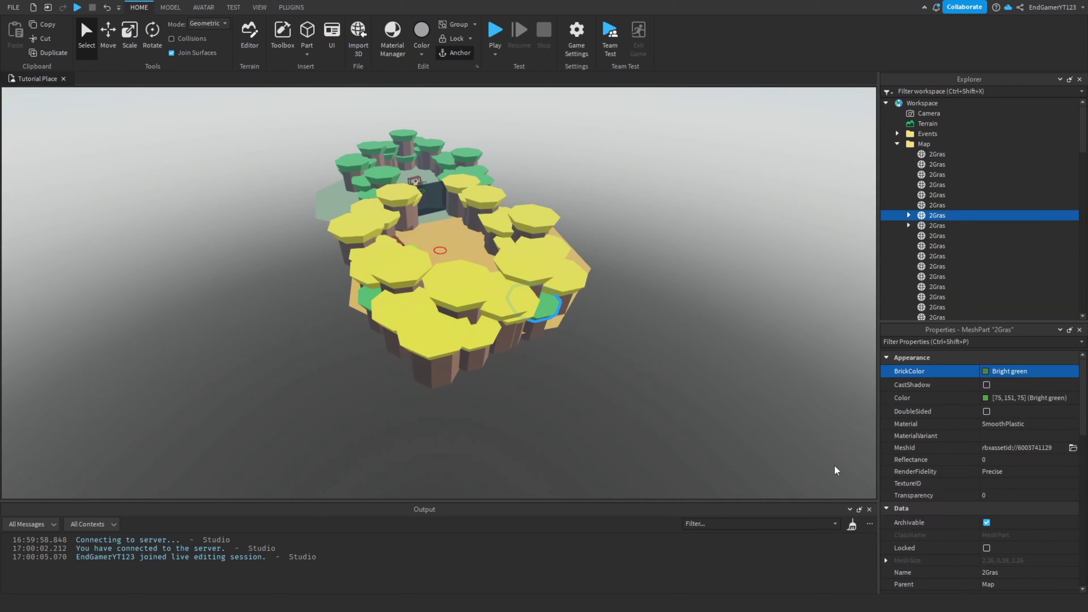
left_click(986, 371)
left_click(912, 486)
right_click_drag(326, 339, 386, 324)
left_click(305, 324)
left_click(986, 371)
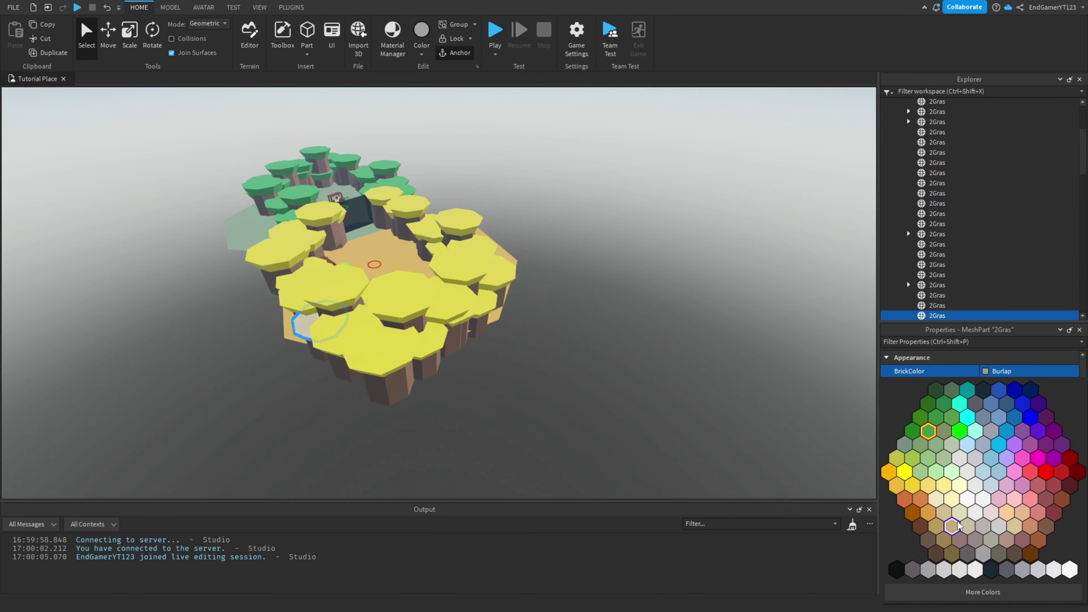
left_click(913, 486)
Examine the Grime and yellowish-orange ground meshes where they meet at the barrier between the two map areas, with the Scale tool active
key("f")
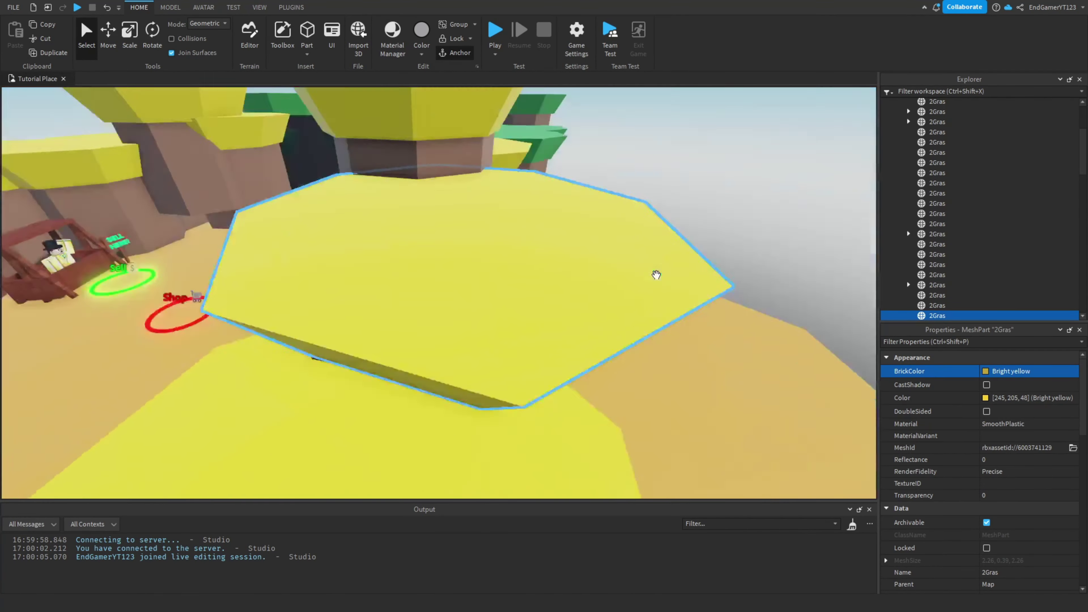
scroll(657, 274, "down", 10)
scroll(724, 239, "down", 5)
left_click(736, 214)
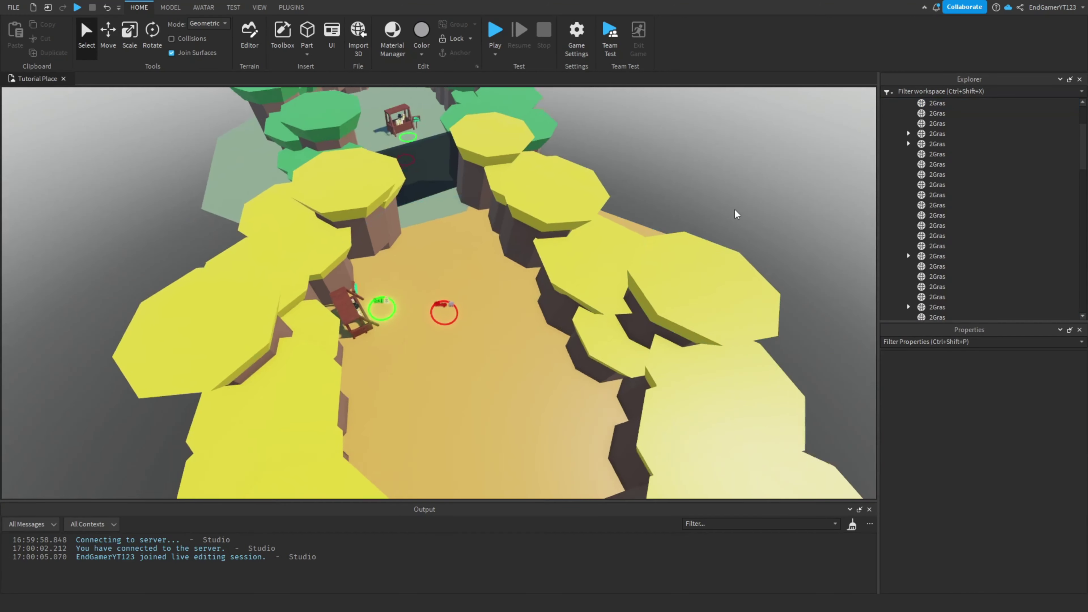
scroll(668, 214, "up", 15)
left_click(565, 251)
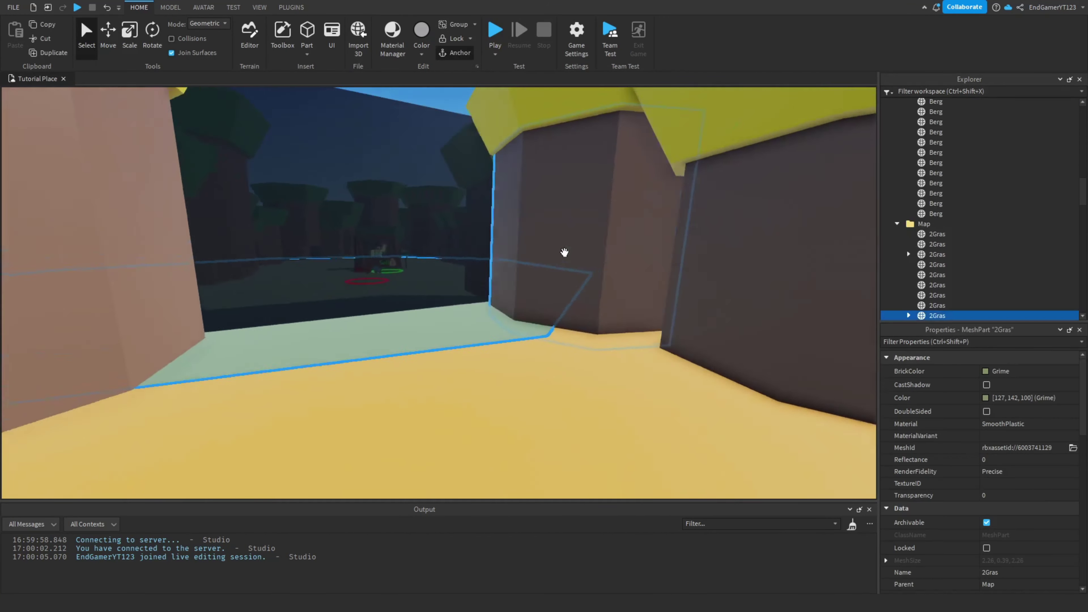
scroll(565, 253, "up", 15)
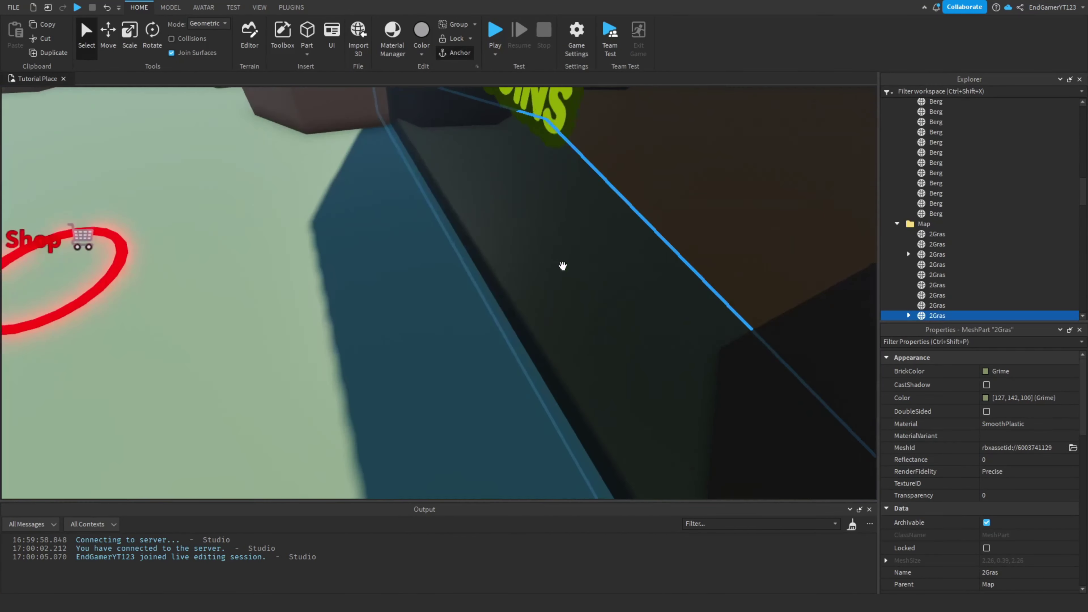
left_click(130, 36)
right_click_drag(330, 129, 458, 164)
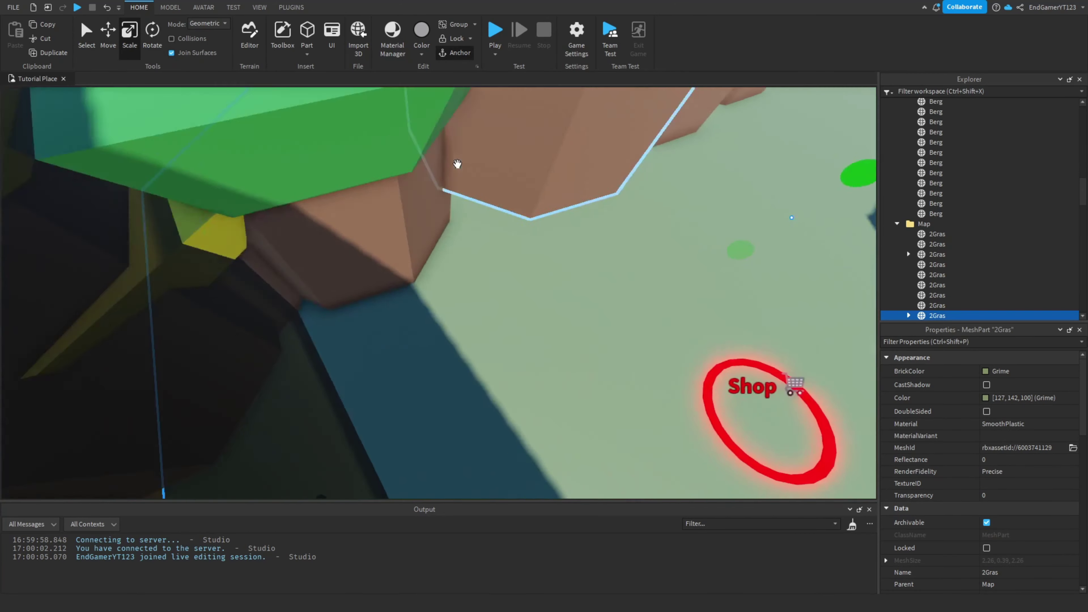
scroll(457, 164, "down", 15)
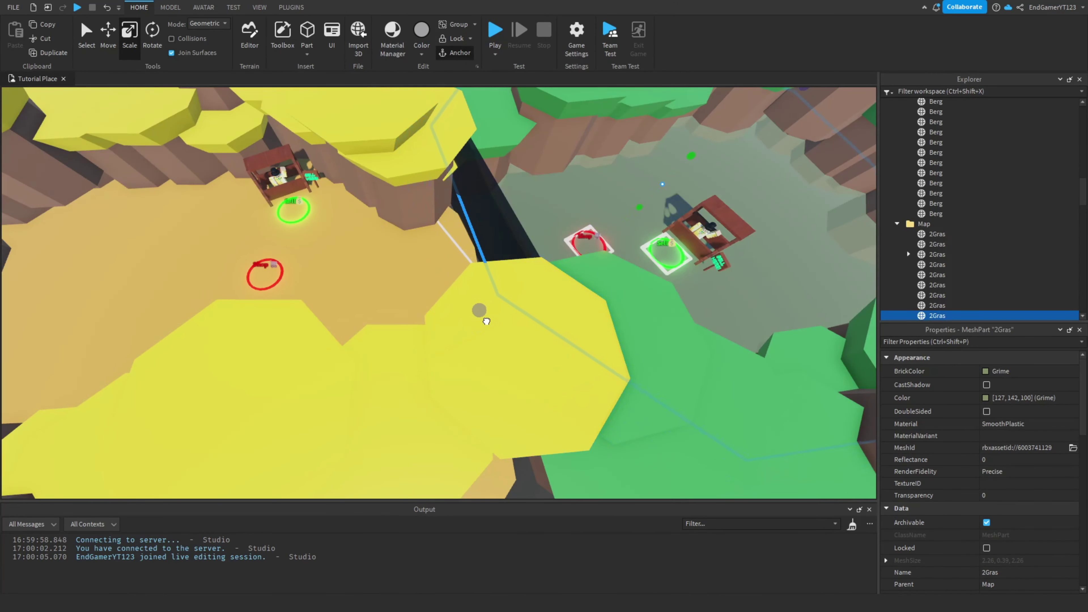
left_click(342, 253)
scroll(342, 253, "up", 10)
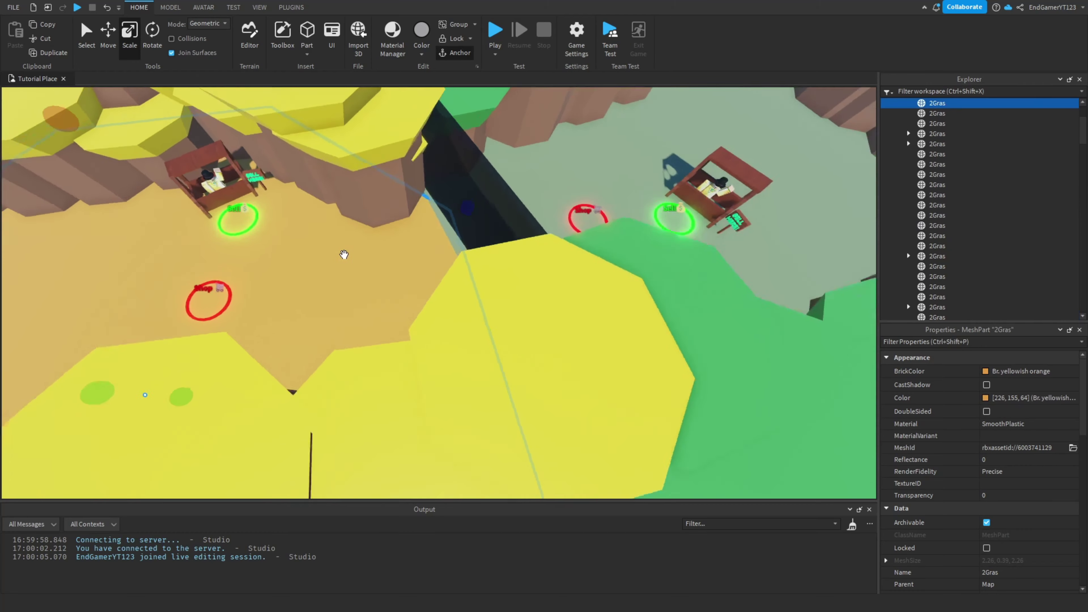
scroll(345, 254, "up", 3)
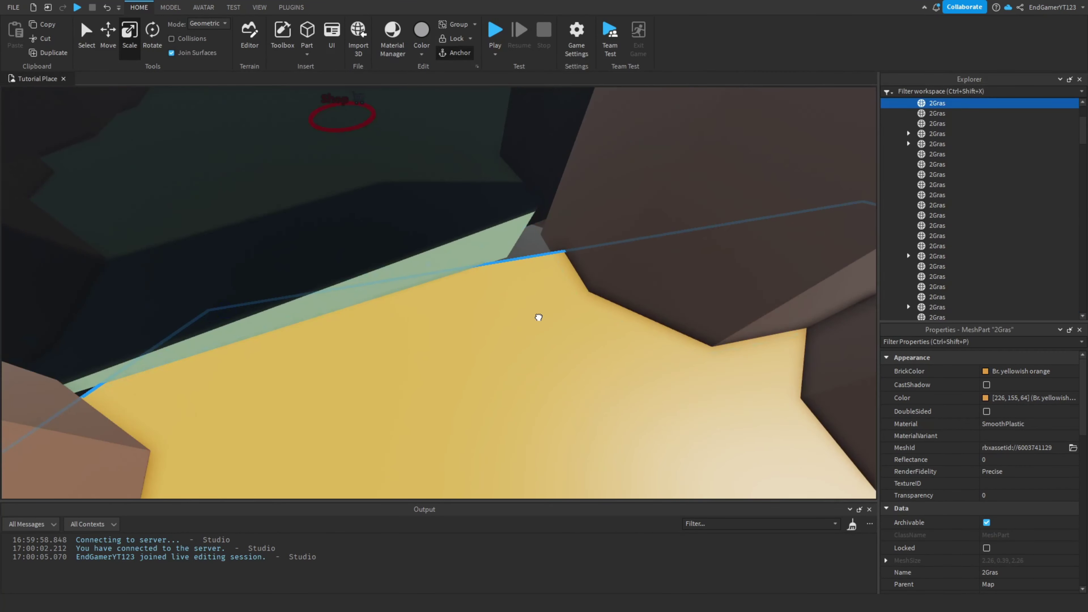
scroll(460, 299, "down", 10)
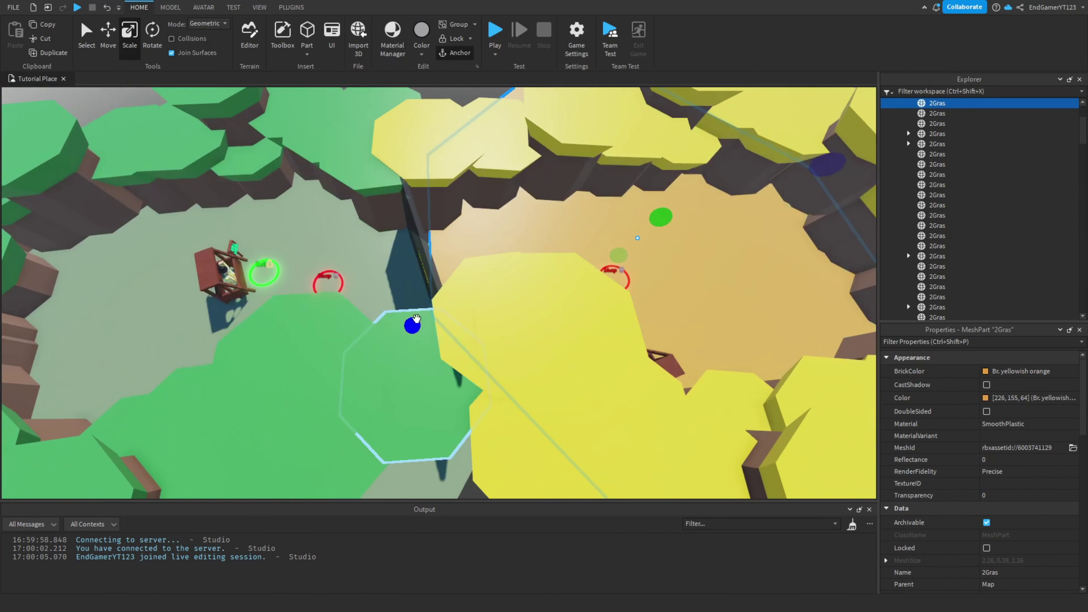
key("a")
left_click(405, 243)
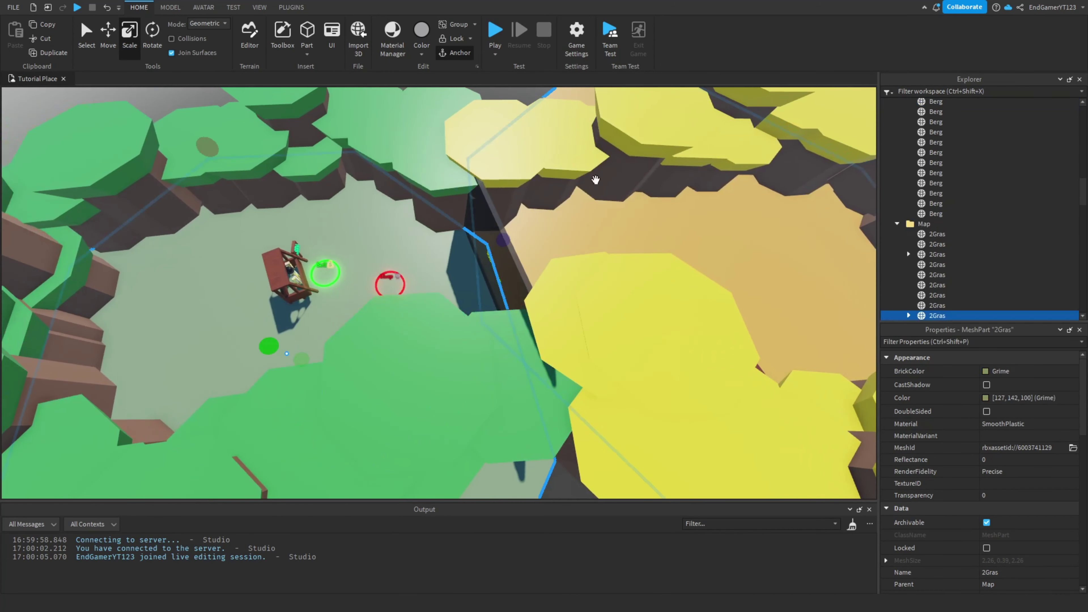
scroll(758, 249, "up", 5)
scroll(905, 212, "up", 10)
Collapse the expanded Workspace hierarchy, including its Map folders
left_click(895, 133)
left_click(886, 103)
right_click_drag(662, 279, 612, 280)
key("a")
left_click(683, 245)
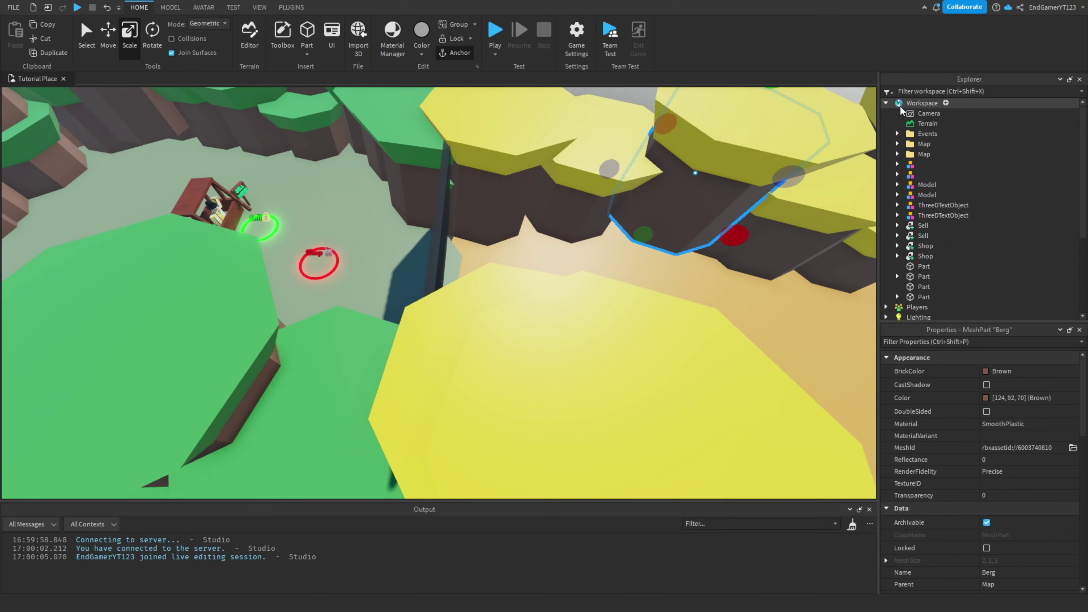
left_click(886, 104)
Insert a new ScreenGui into StarterGui and select it
left_click(609, 171)
mouse_move(609, 171)
right_mouse_down()
mouse_move(598, 147)
mouse_move(609, 193)
mouse_move(609, 171)
right_mouse_up()
key("w")
key("w")
key("w")
left_click(886, 195)
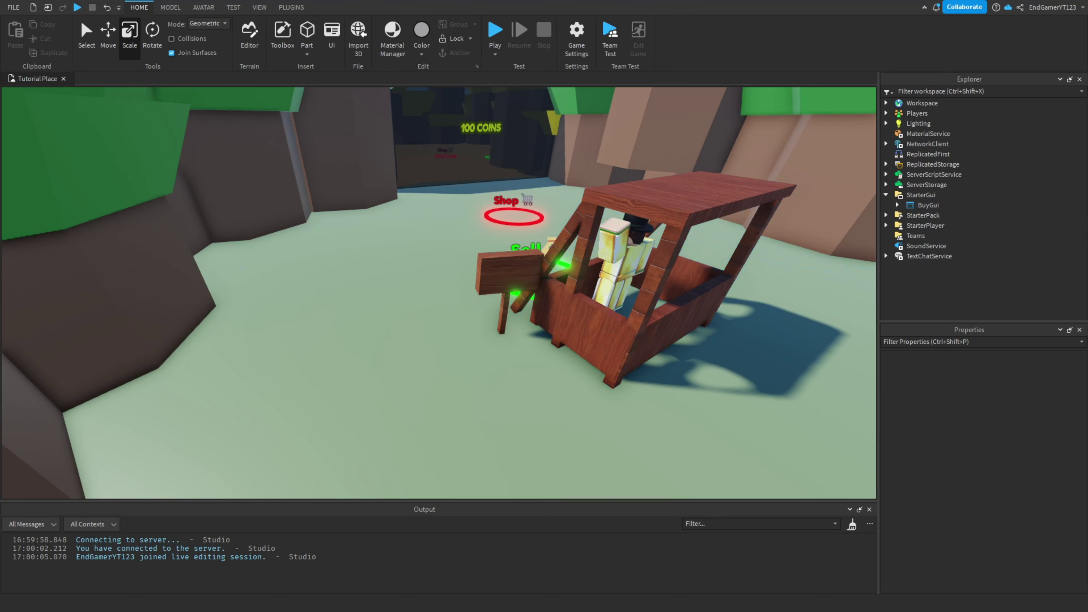
left_click(940, 195)
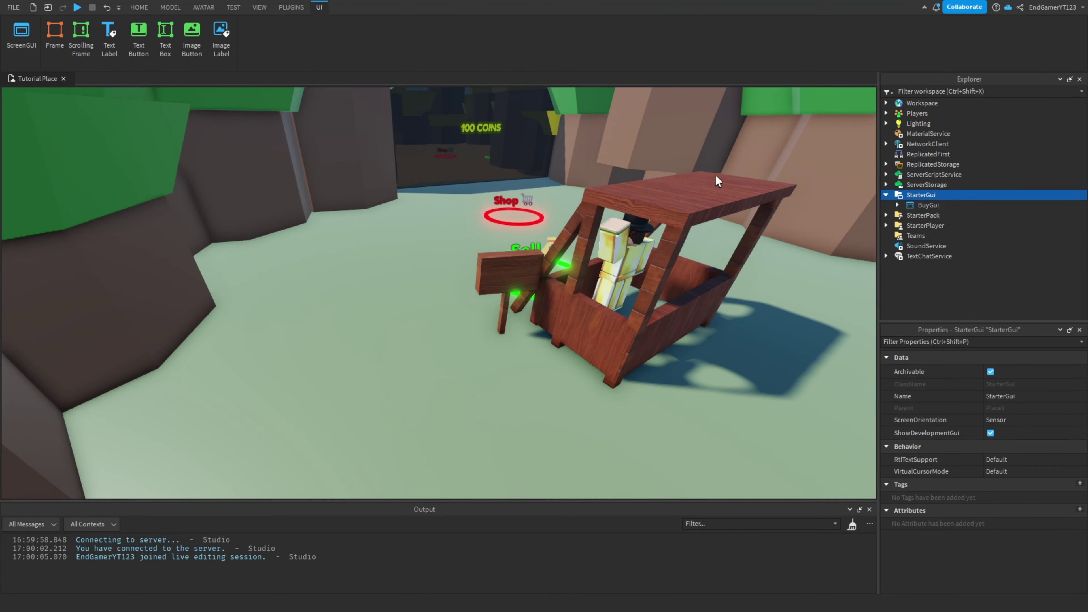
left_click(945, 195)
type("sc")
left_click(257, 135)
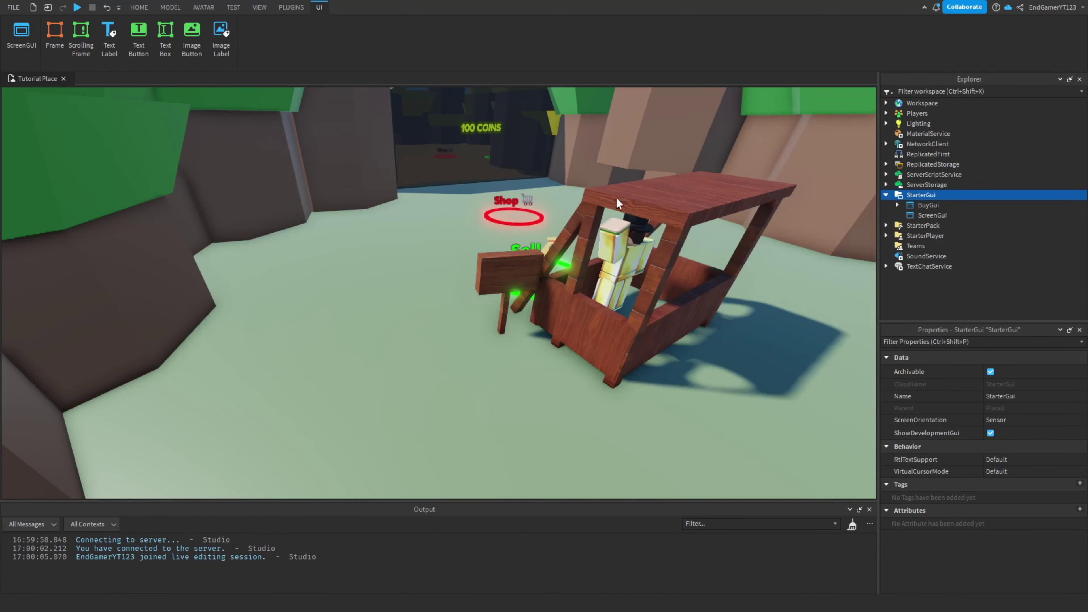
left_click(933, 215)
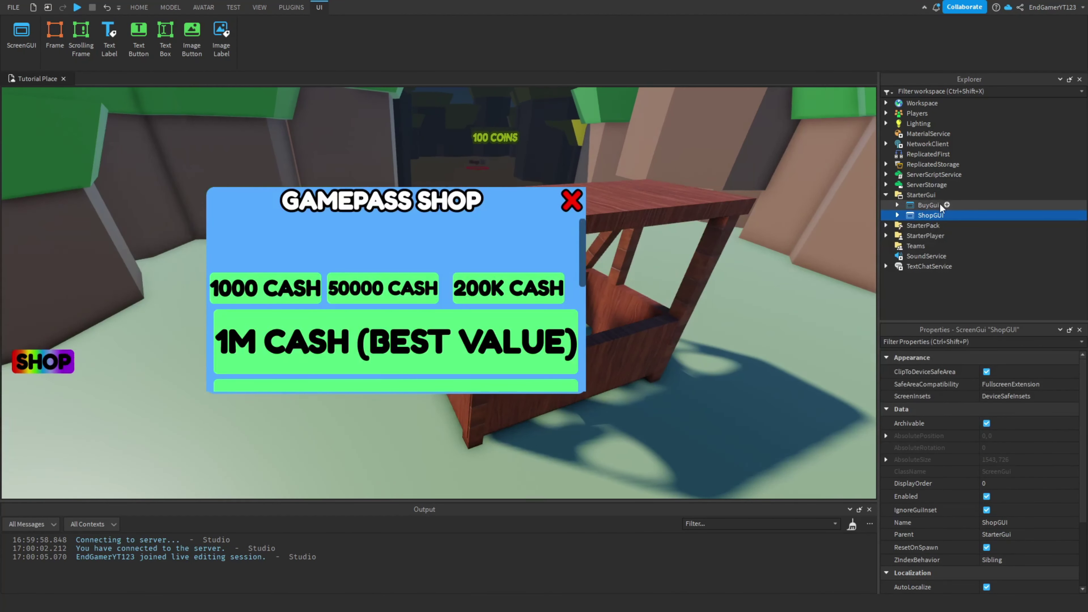
Open the OpenScript of the ShopButton in ShopGUI and copy its entire code
left_click(897, 215)
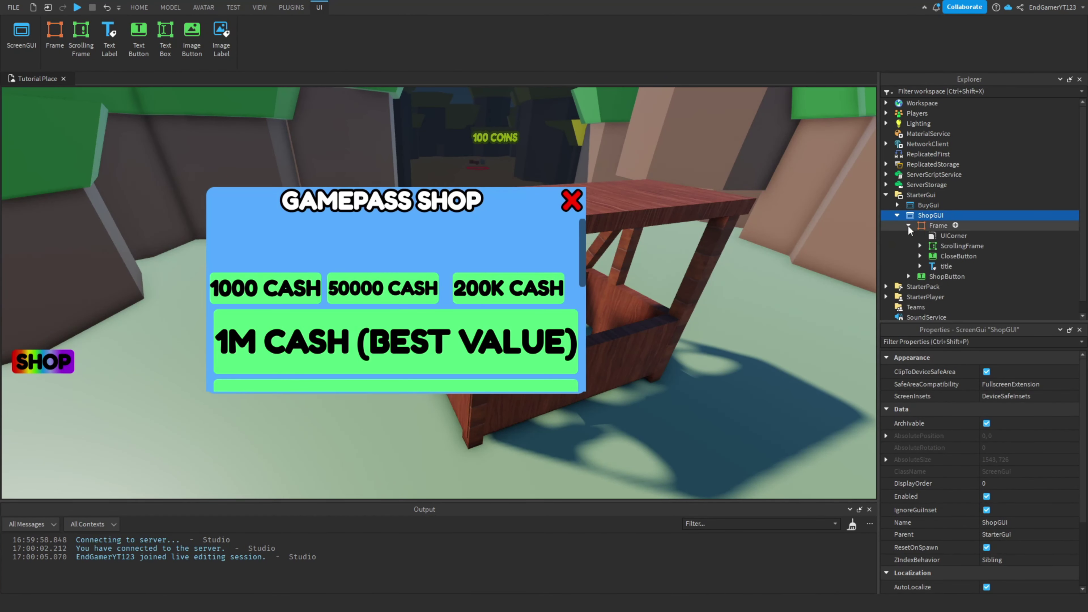
left_click(908, 235)
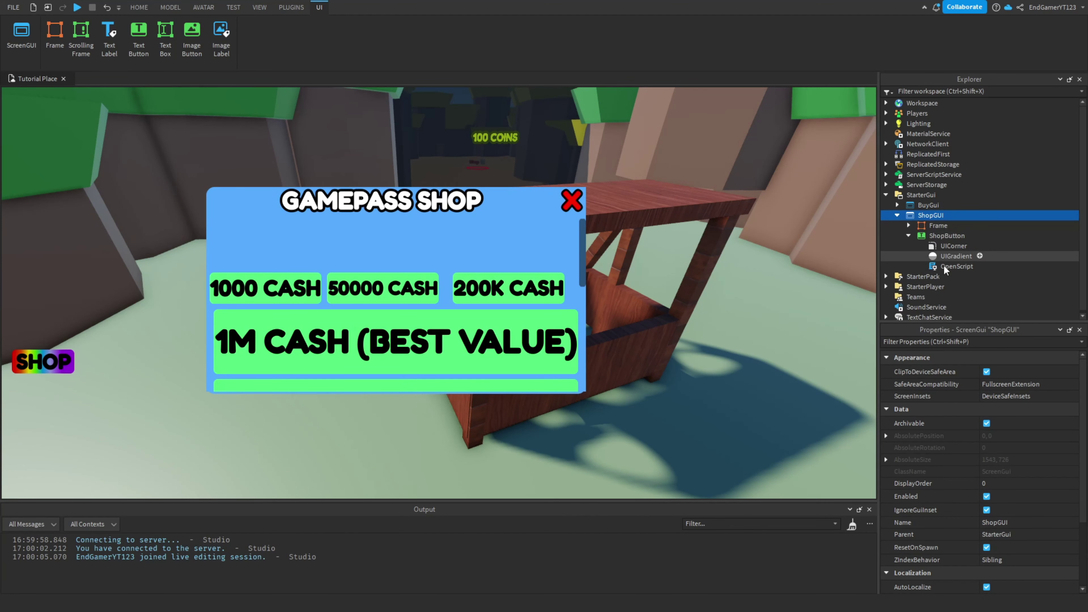
double_click(944, 266)
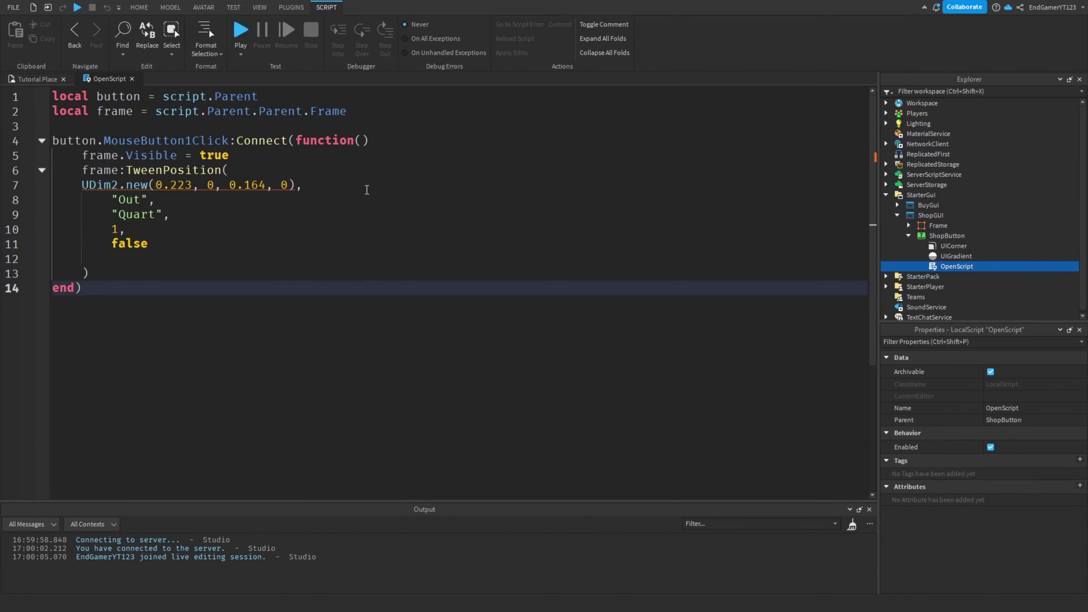
left_click_drag(333, 296, 64, 84)
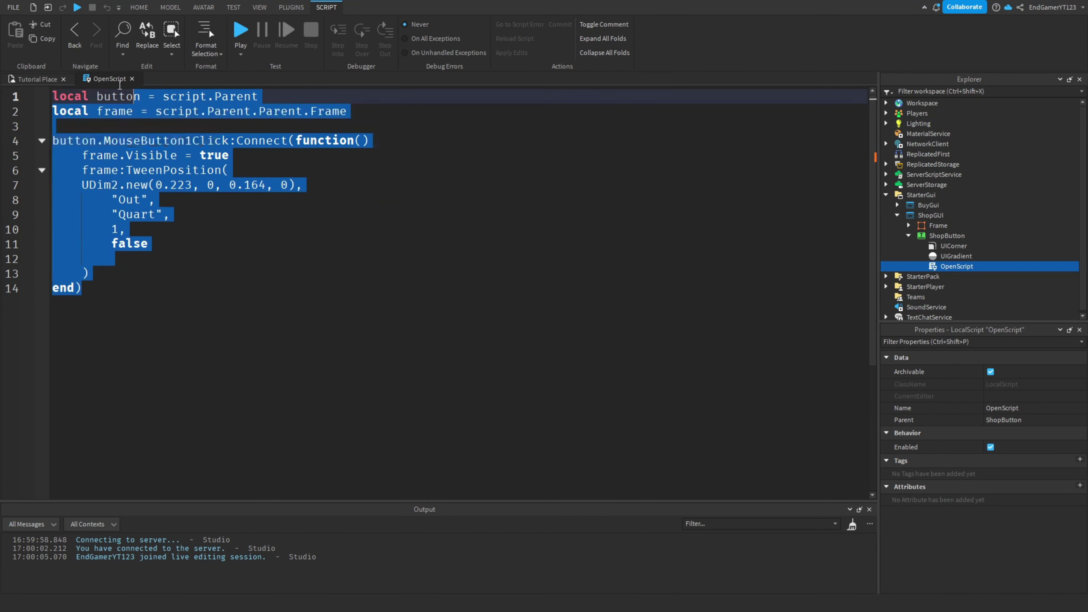
Review the CloseScript of the CloseButton in the ShopGUI frame, and close both open scripts
left_click(894, 207)
left_click(898, 215)
left_click(898, 215)
left_click(910, 226)
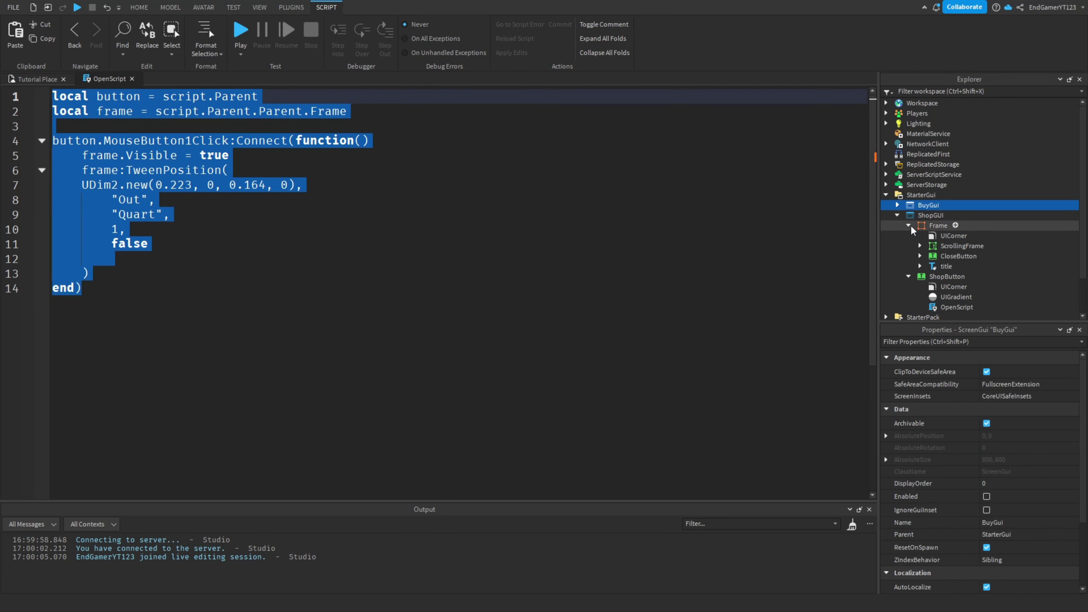
left_click(926, 257)
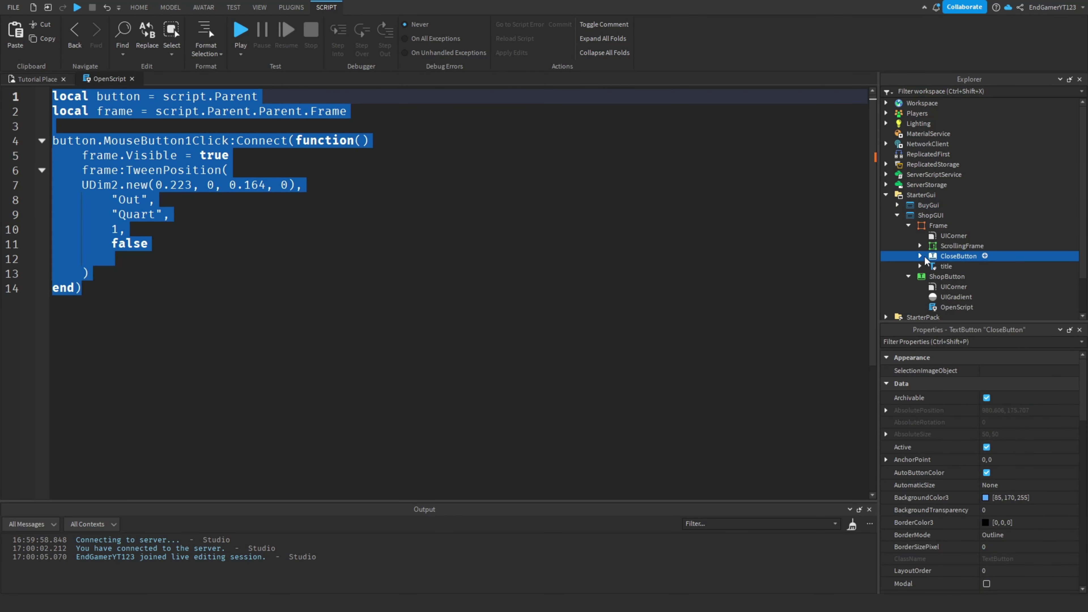
left_click(920, 256)
double_click(956, 278)
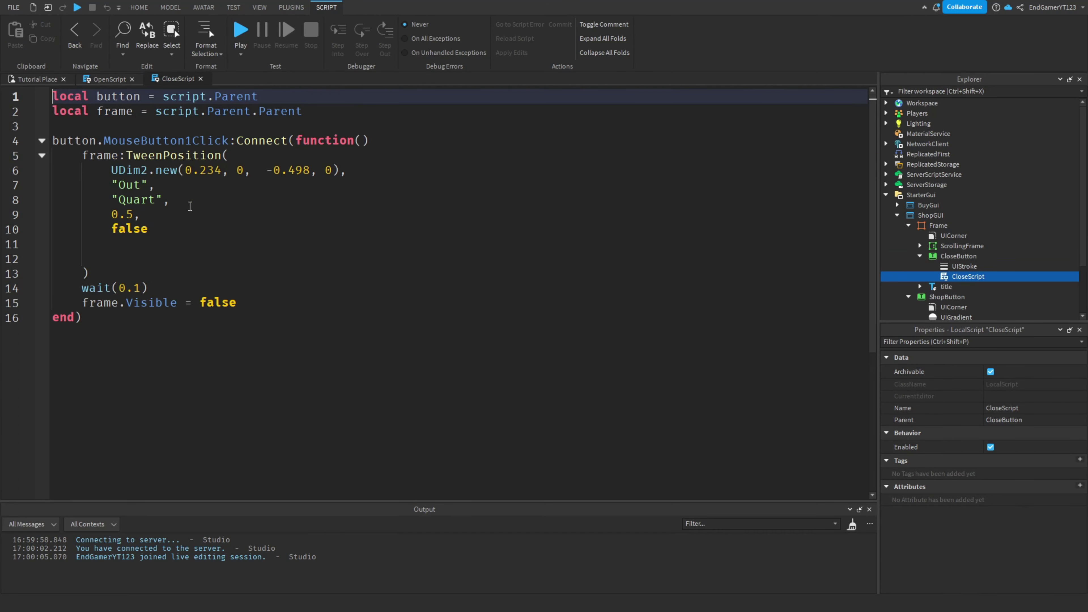
left_click(200, 79)
left_click(132, 79)
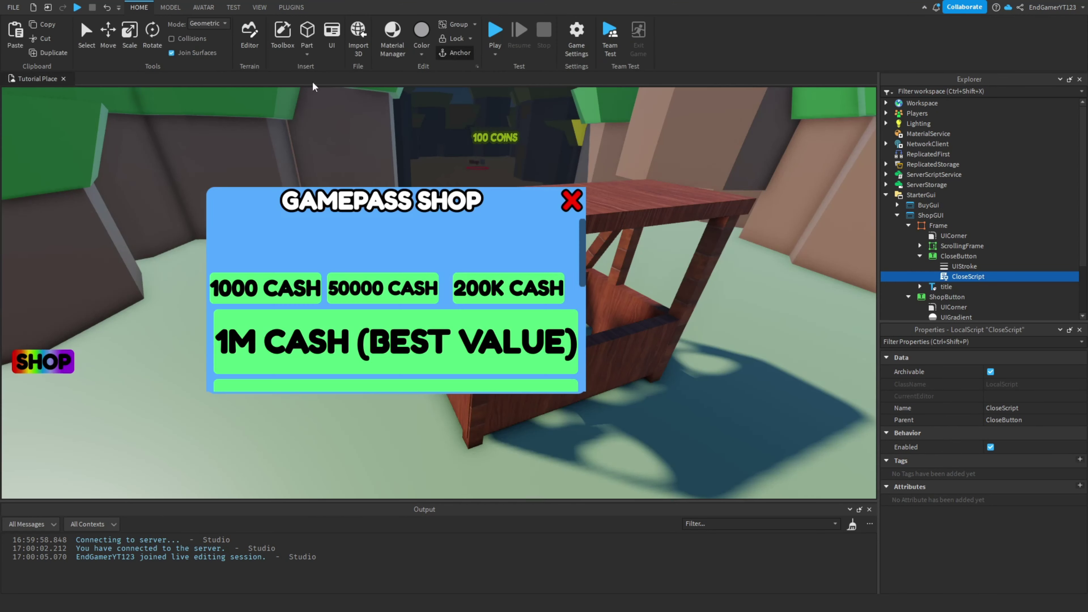
Playtest the place, closing the gamepass shop, reopening it with the SHOP button and closing it again
left_click(510, 34)
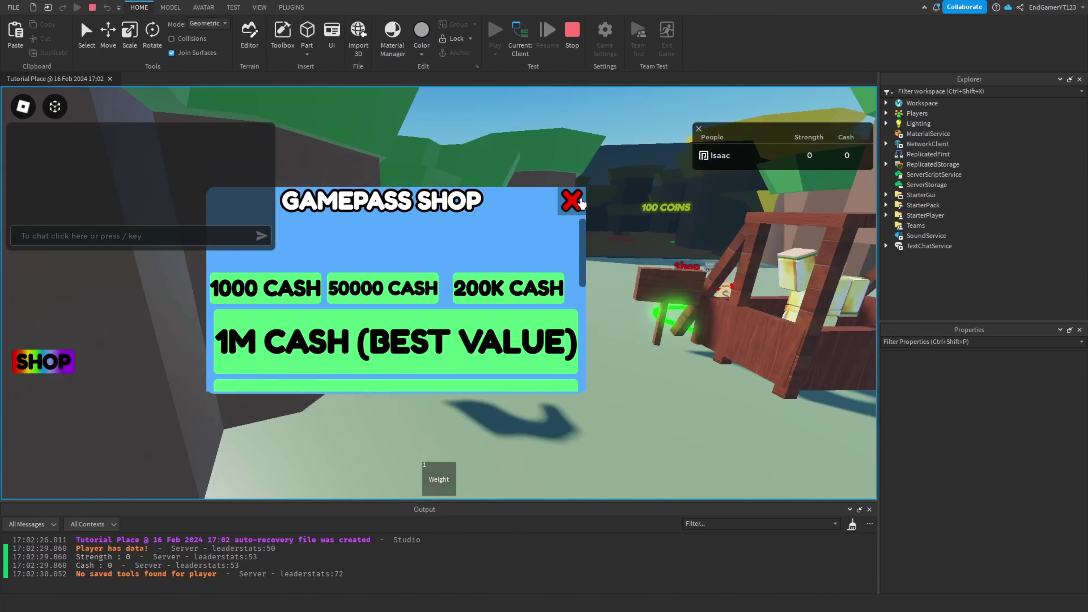
left_click(581, 203)
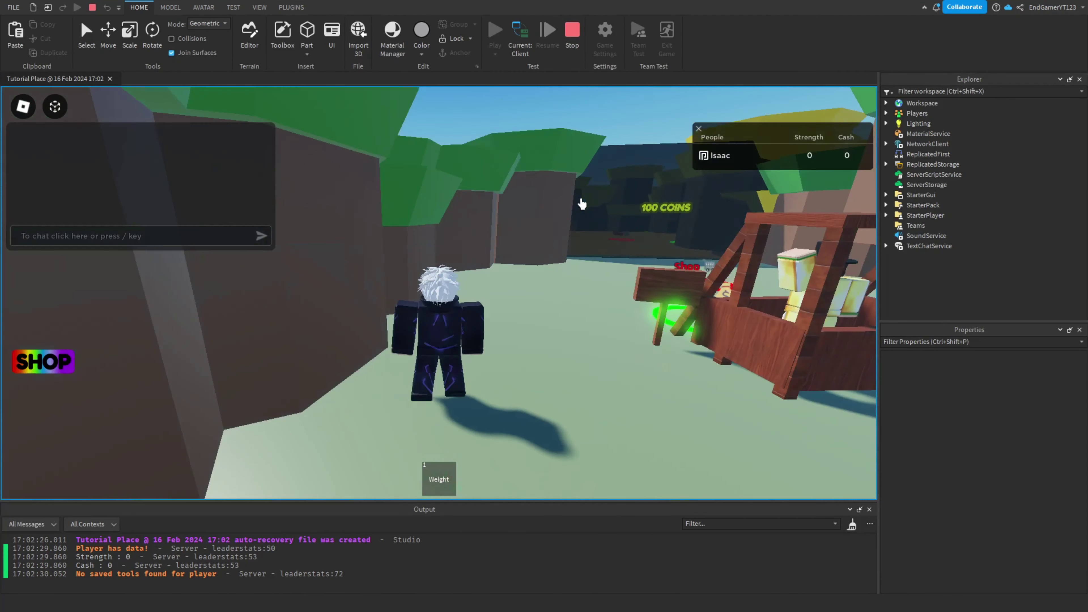
left_click(43, 361)
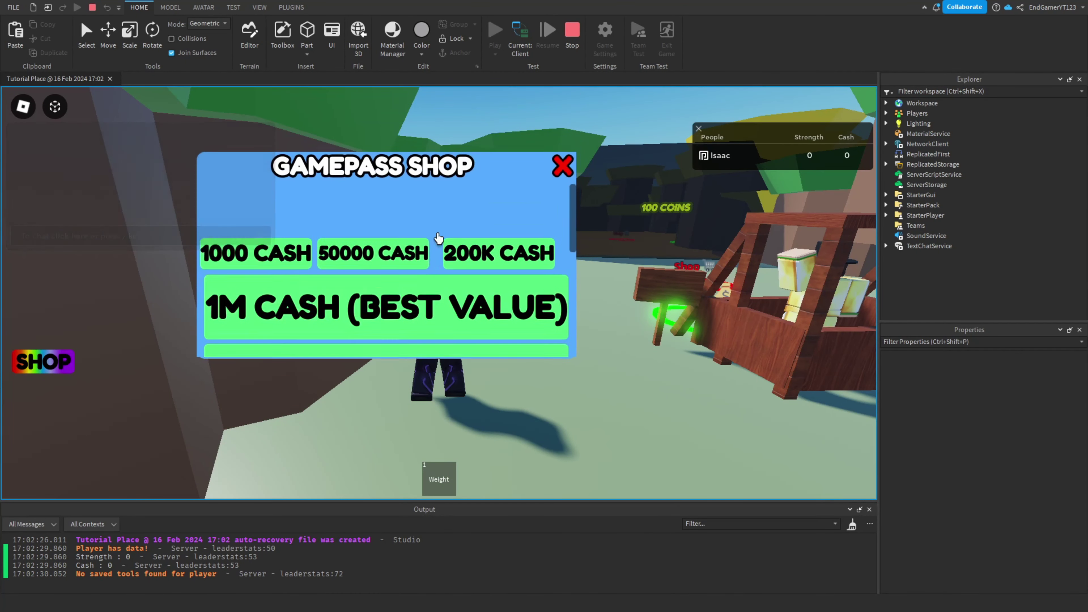
left_click(561, 166)
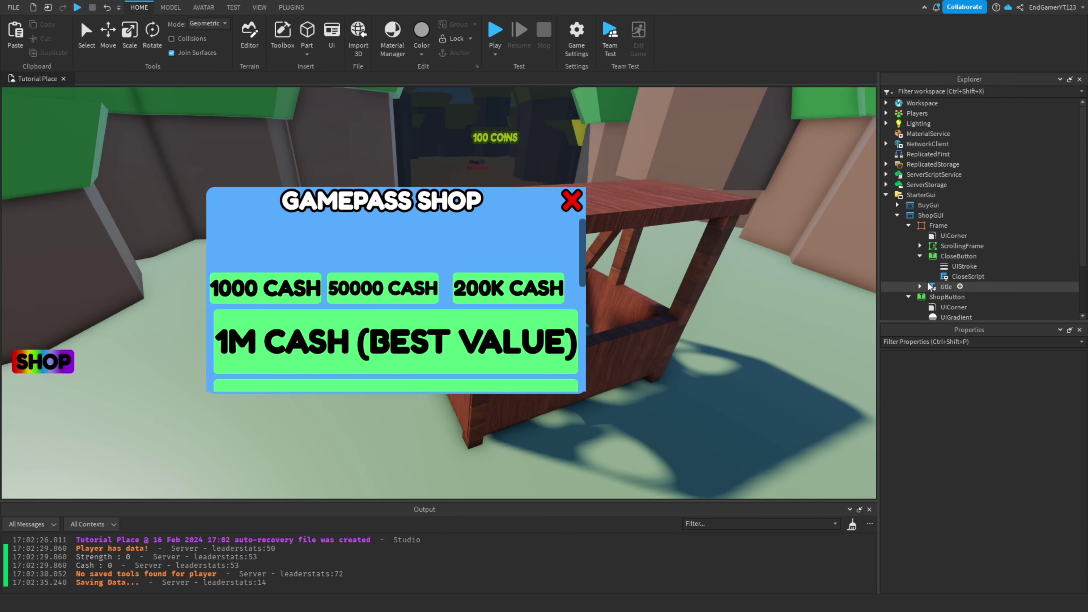
Look through the ShopGUI hierarchy and the gamepass shop's list of cash and weight purchase buttons
scroll(927, 283, "down", 3)
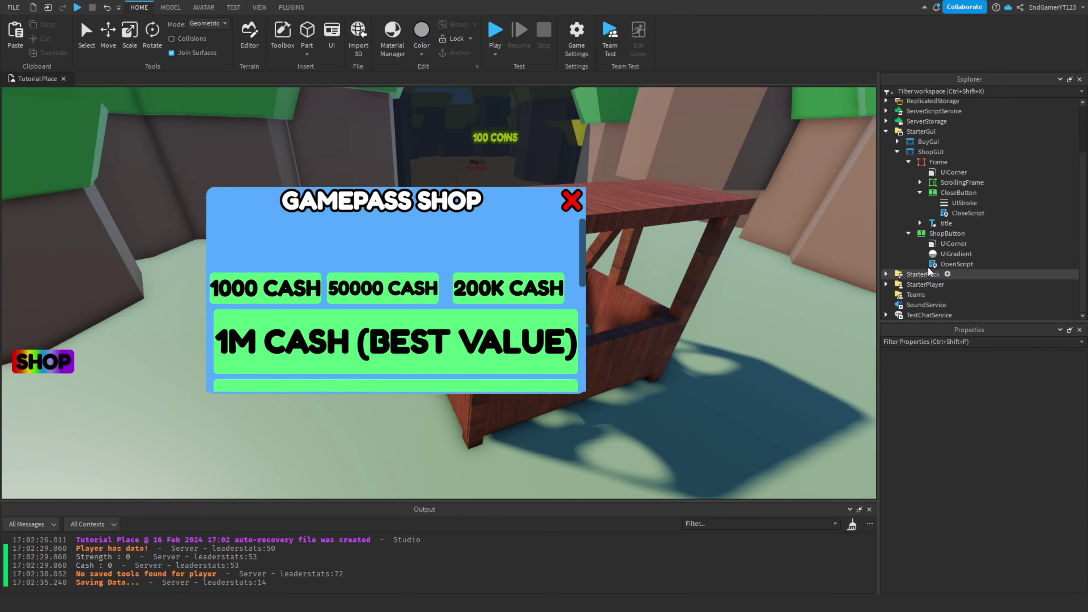
scroll(440, 316, "down", 3)
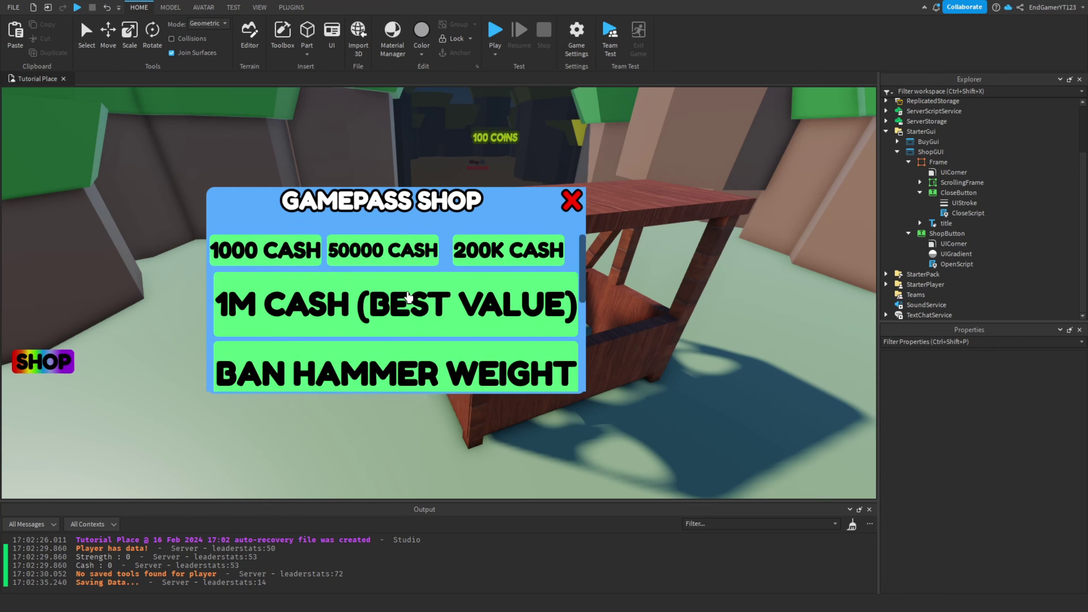
scroll(368, 283, "up", 3)
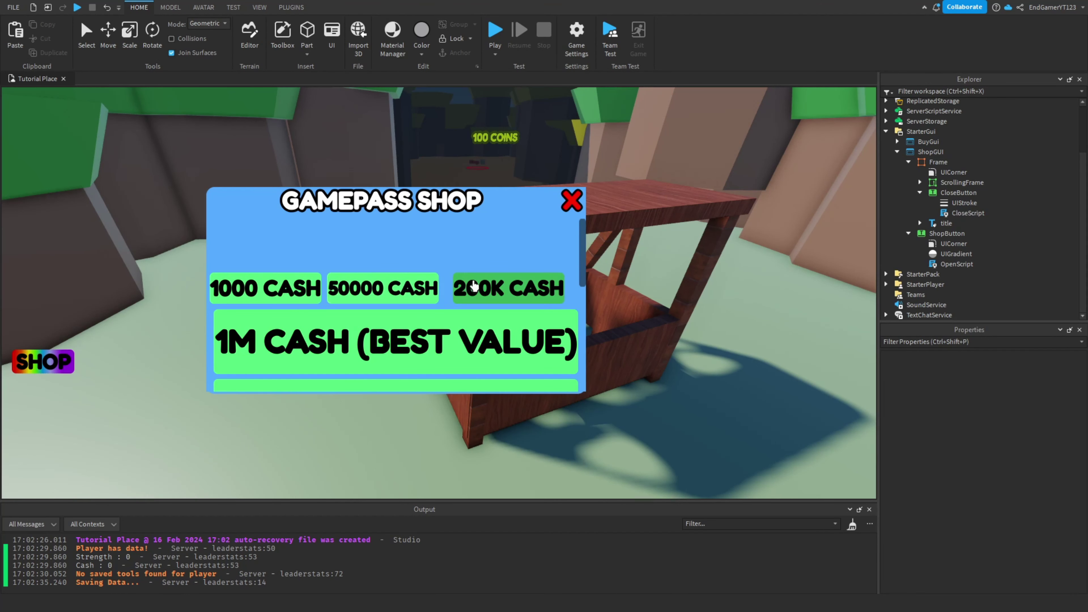
scroll(358, 301, "down", 3)
scroll(358, 302, "up", 2)
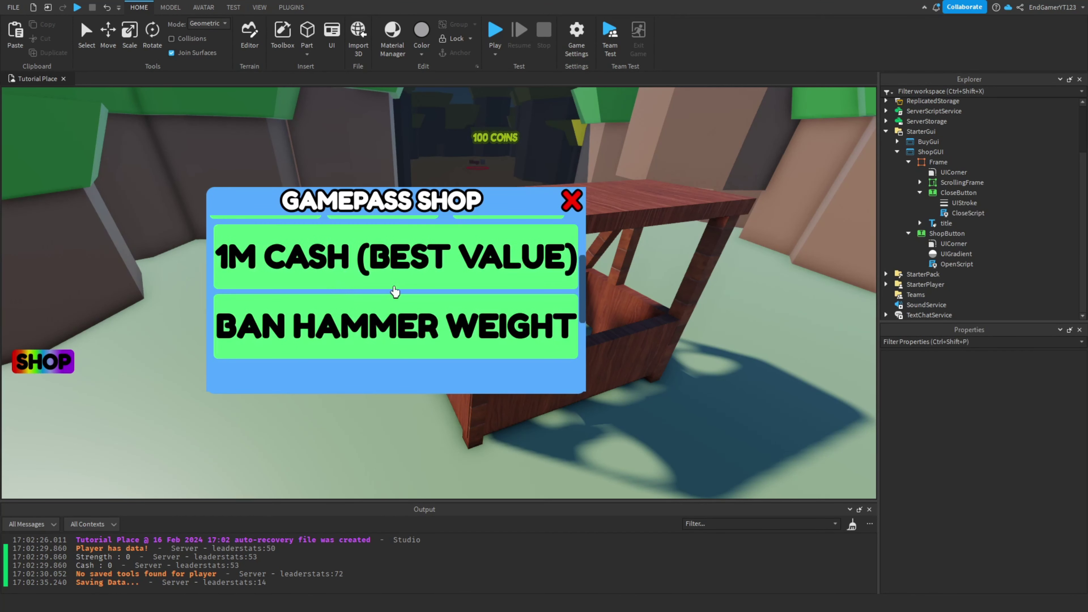
Examine the gamepass shop's scrolling offers, from the cash bundles down to the Ban Hammer weight
scroll(458, 317, "up", 2)
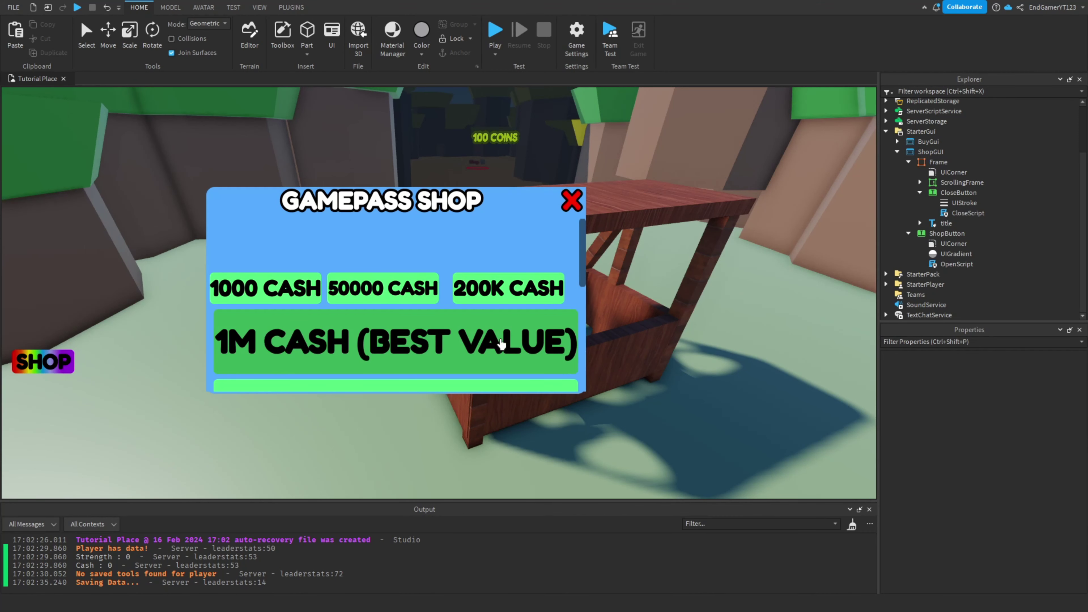
right_click_drag(612, 208, 612, 203)
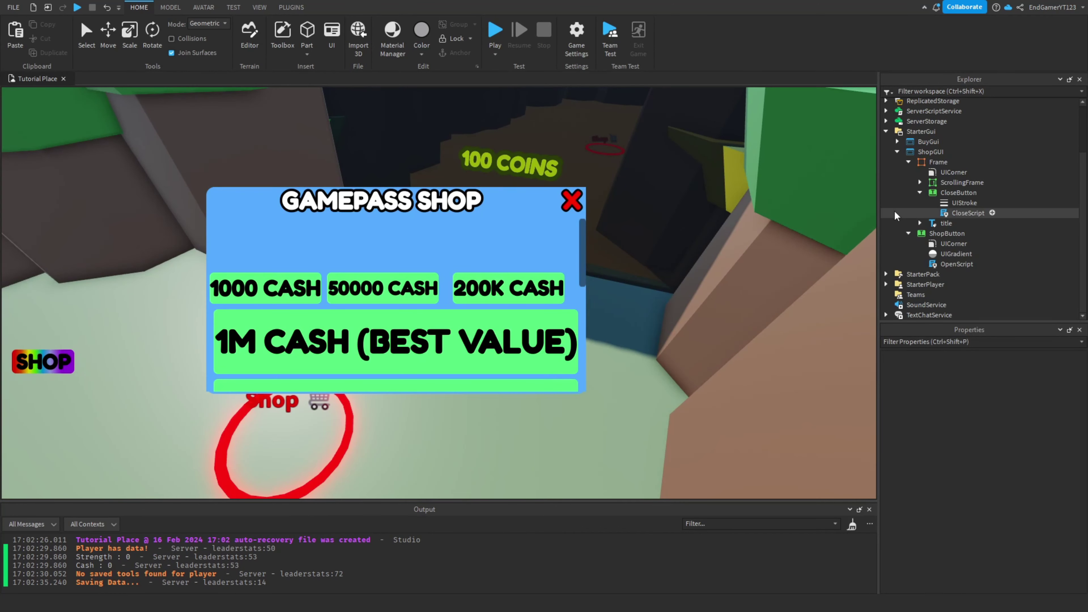
scroll(434, 315, "down", 5)
scroll(411, 316, "up", 3)
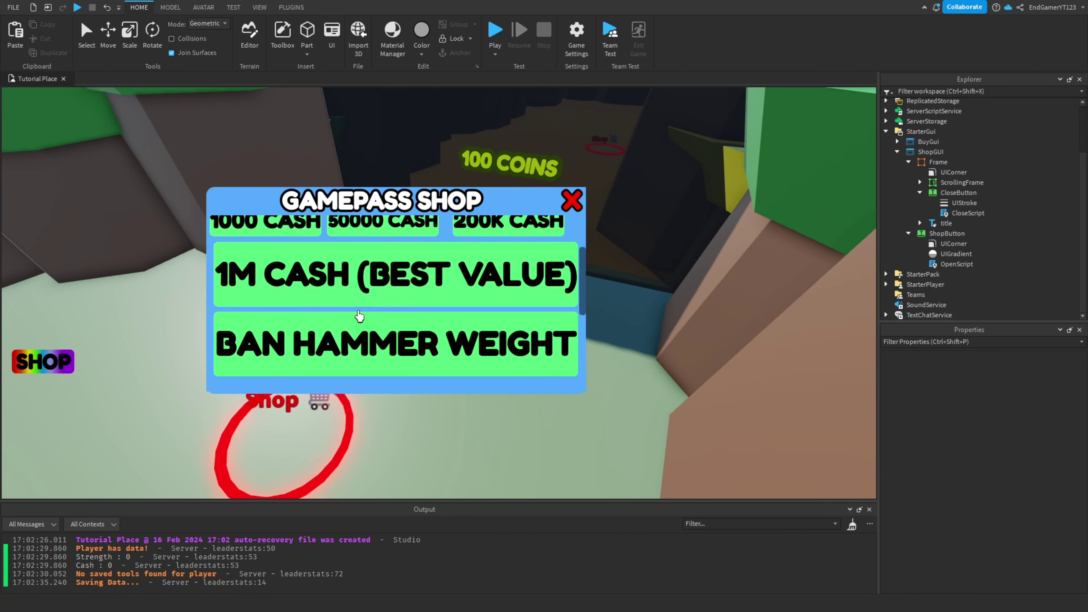
left_click(425, 348)
scroll(489, 353, "up", 2)
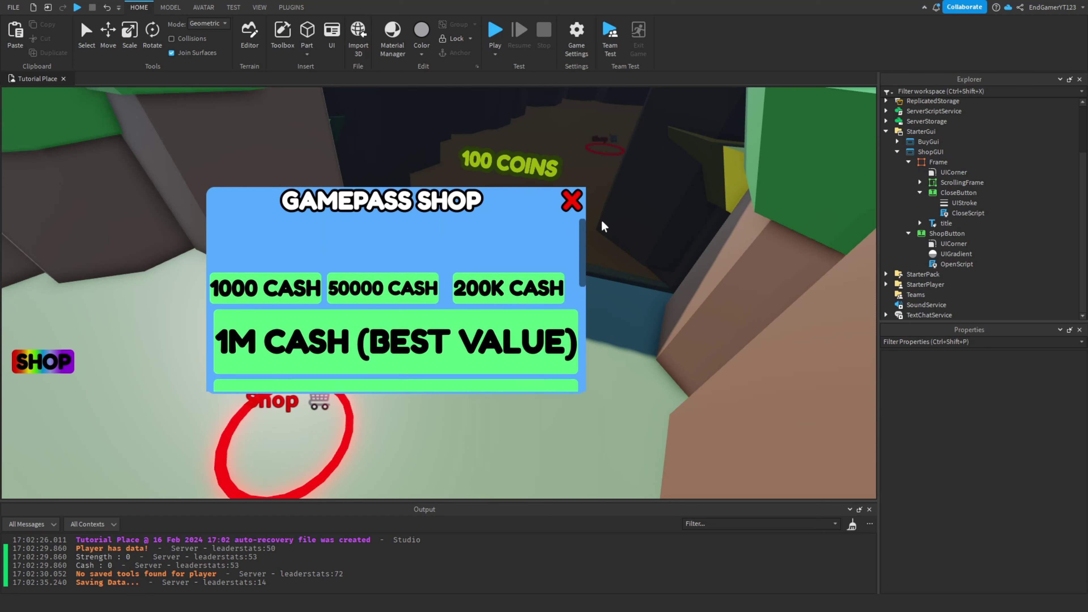
scroll(643, 229, "down", 3)
scroll(509, 271, "down", 2)
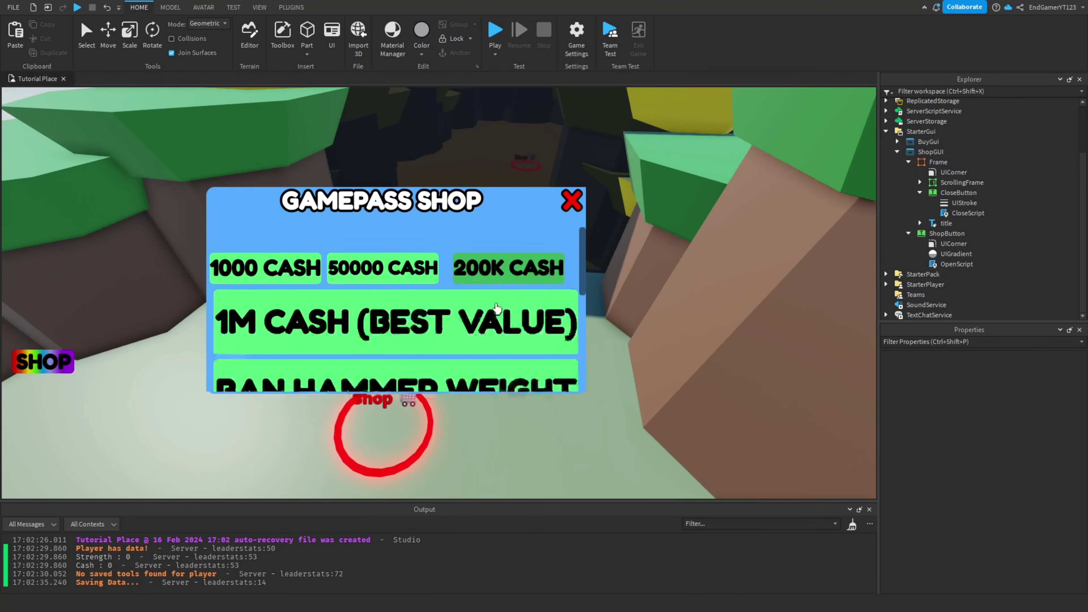
scroll(509, 271, "up", 2)
right_click_drag(577, 212, 582, 211)
key("a")
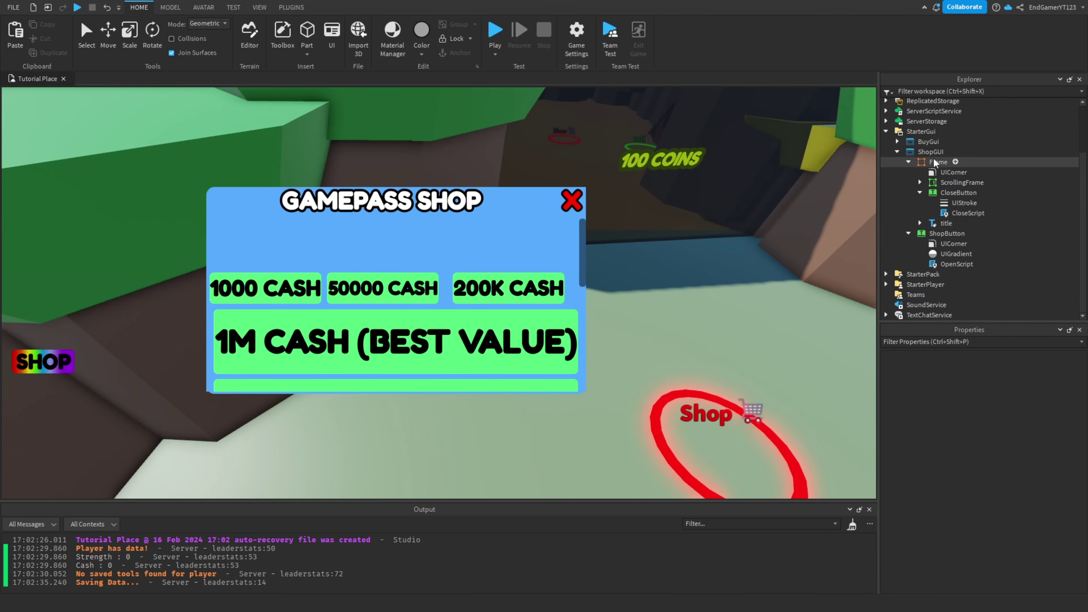
Hide the gamepass shop by turning off the Visible property of the ShopGUI's Frame
left_click(930, 152)
left_click(938, 162)
left_click(965, 342)
type("v")
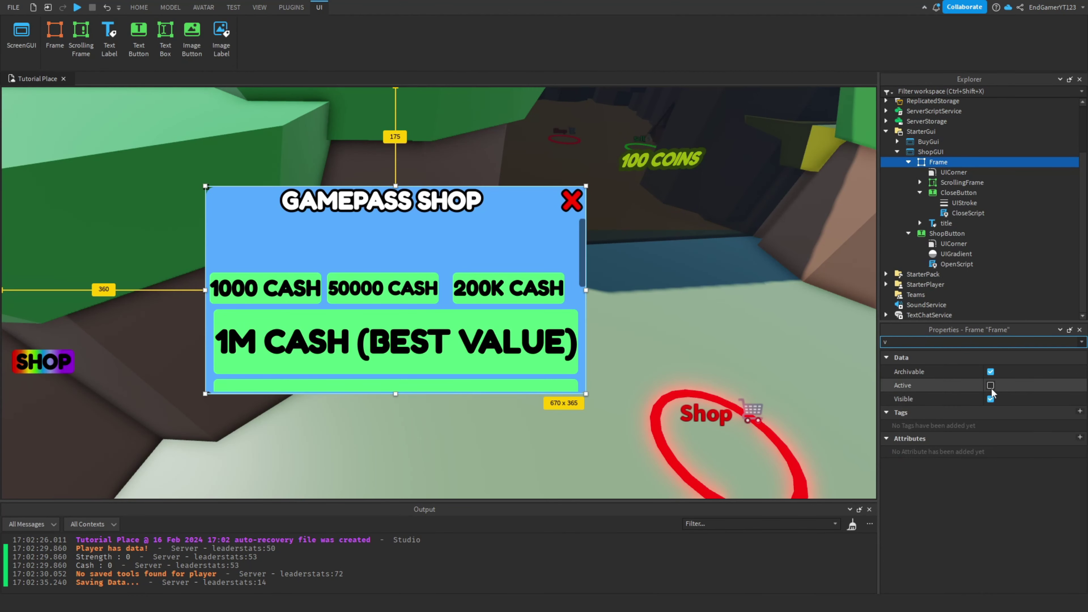
left_click(990, 398)
right_click_drag(566, 283, 570, 282)
key("s")
left_click(504, 281)
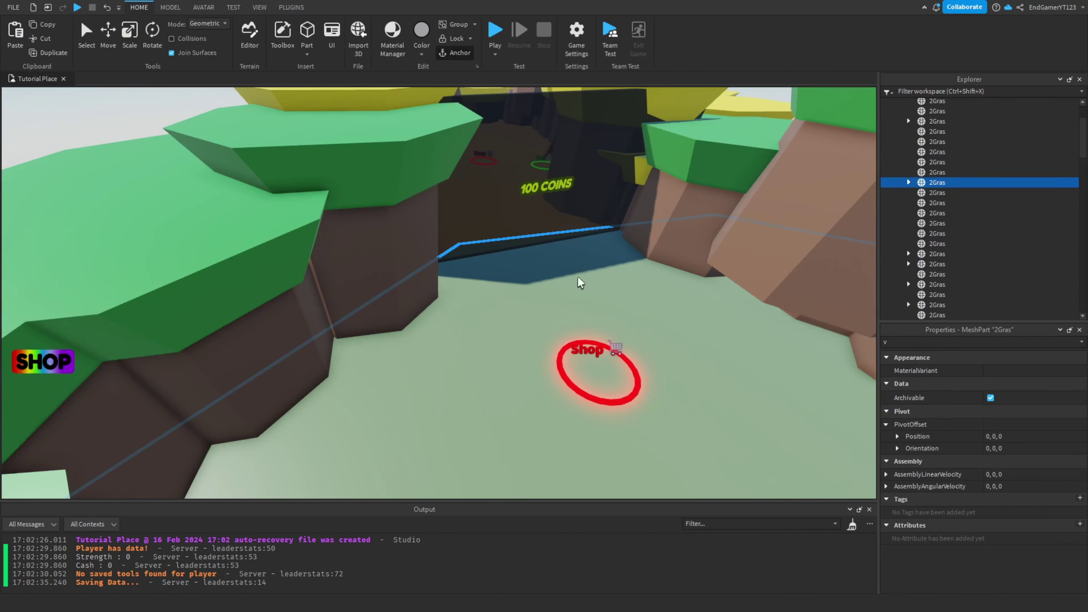
scroll(974, 189, "up", 3)
scroll(976, 192, "down", 15)
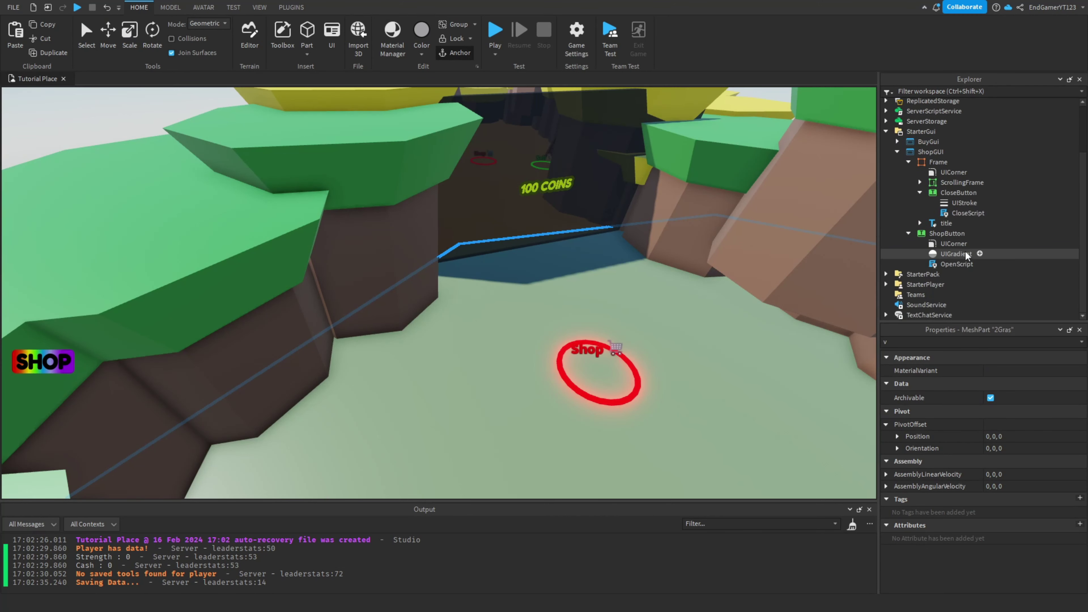
left_click(959, 192)
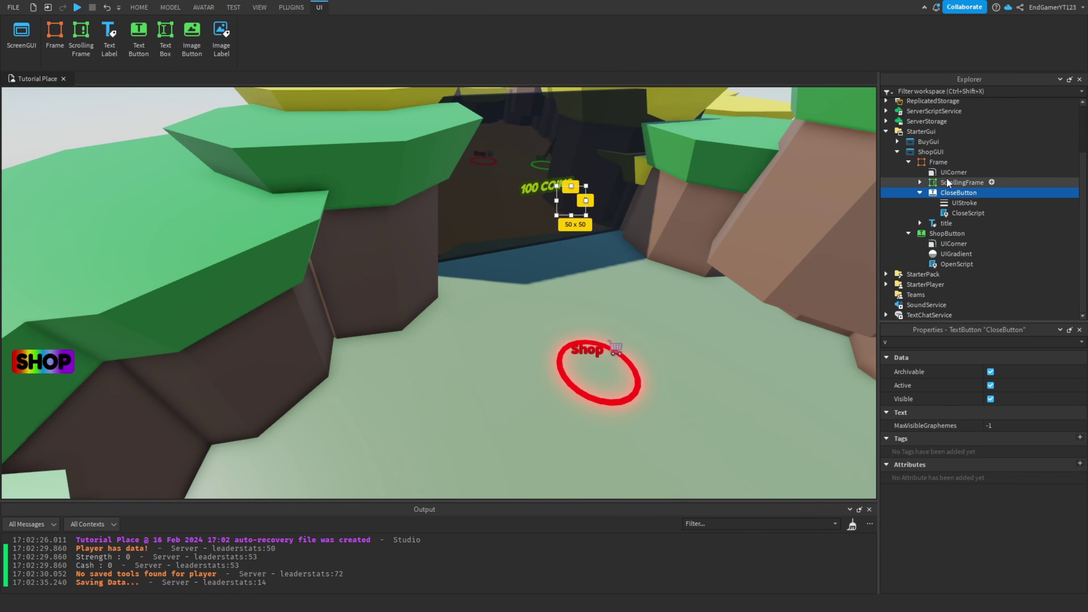
left_click(948, 182)
left_click(959, 213)
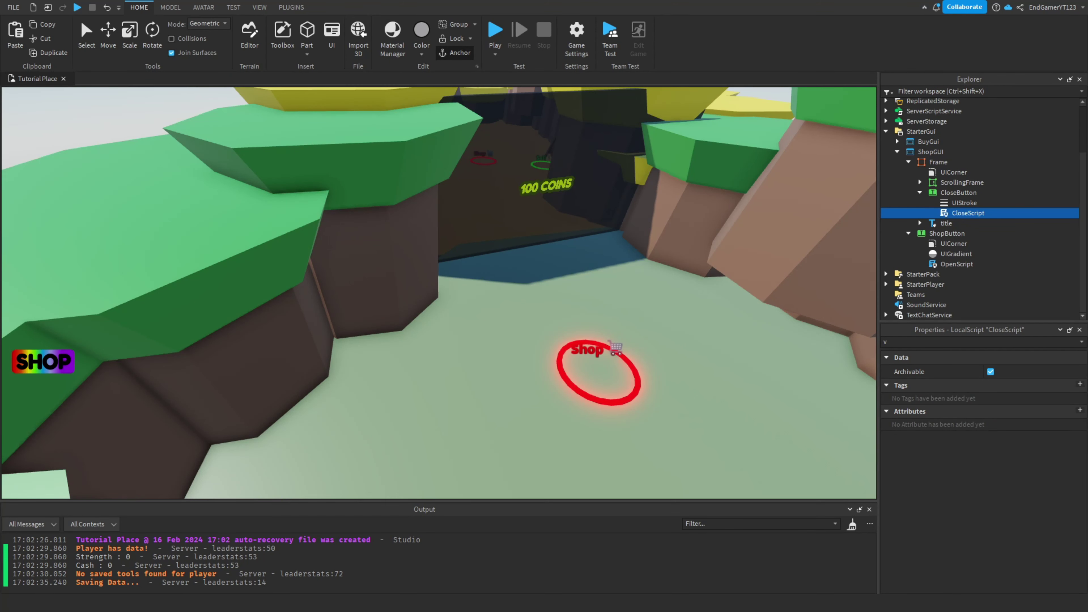
Create four new developer products in the game's monetization settings
left_click(291, 7)
left_click(141, 8)
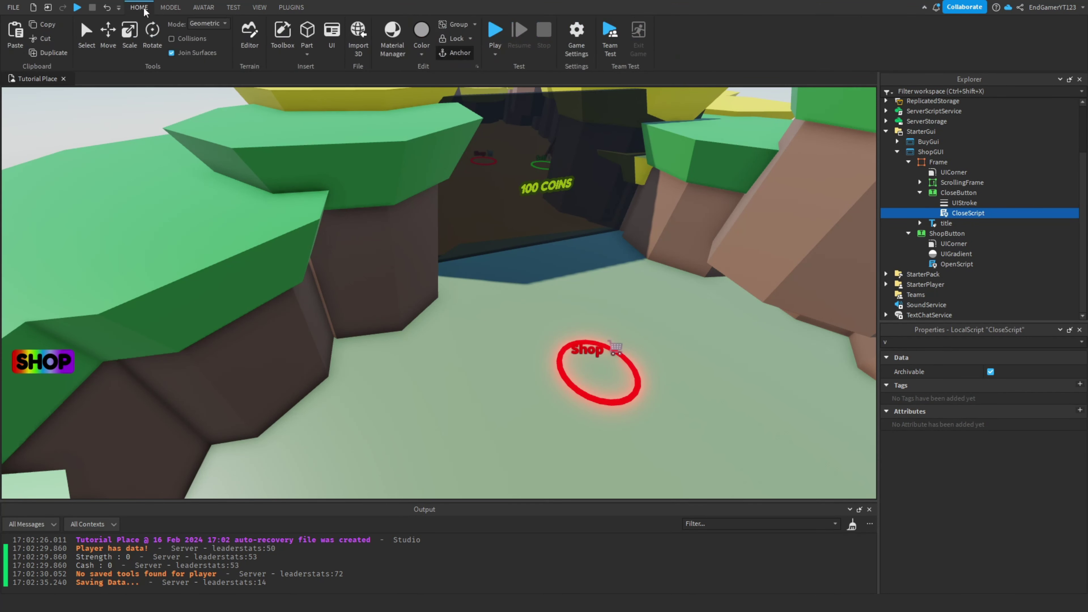
left_click(579, 38)
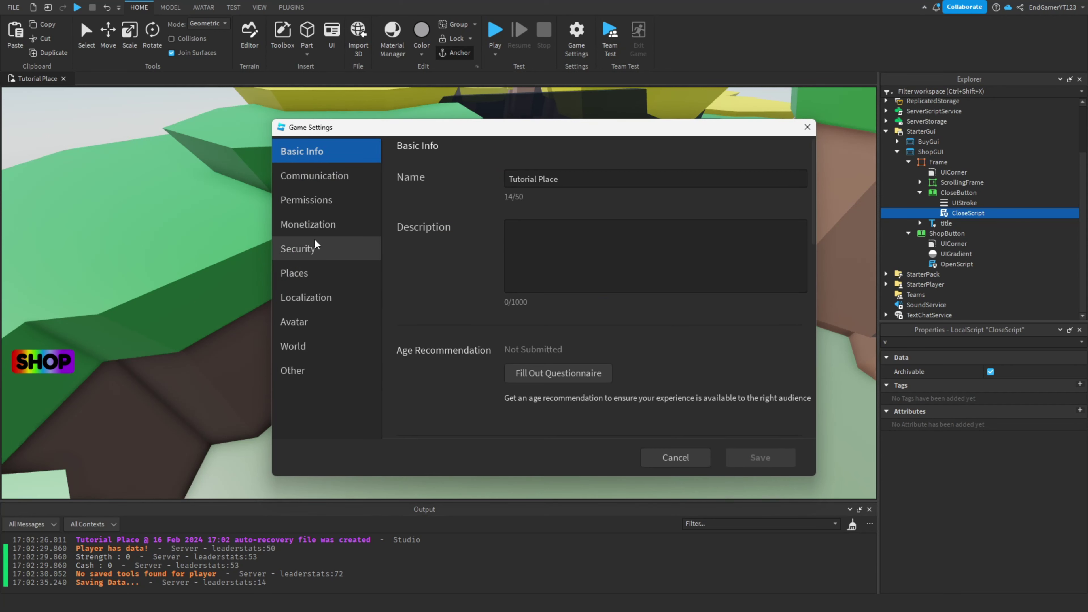
left_click(308, 224)
scroll(554, 395, "down", 1)
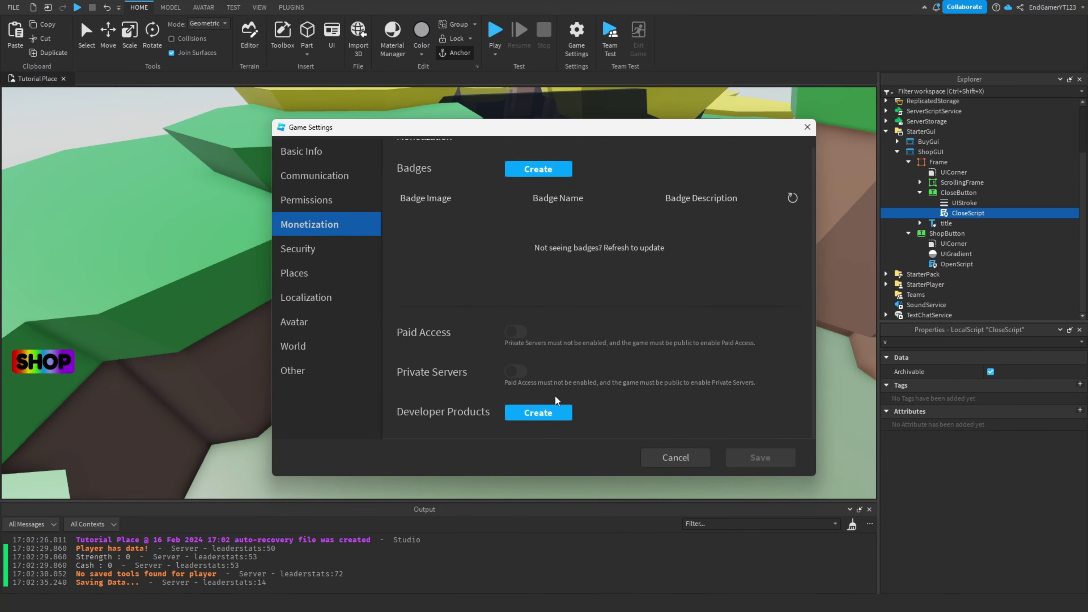
left_click(542, 414)
scroll(553, 300, "down", 5)
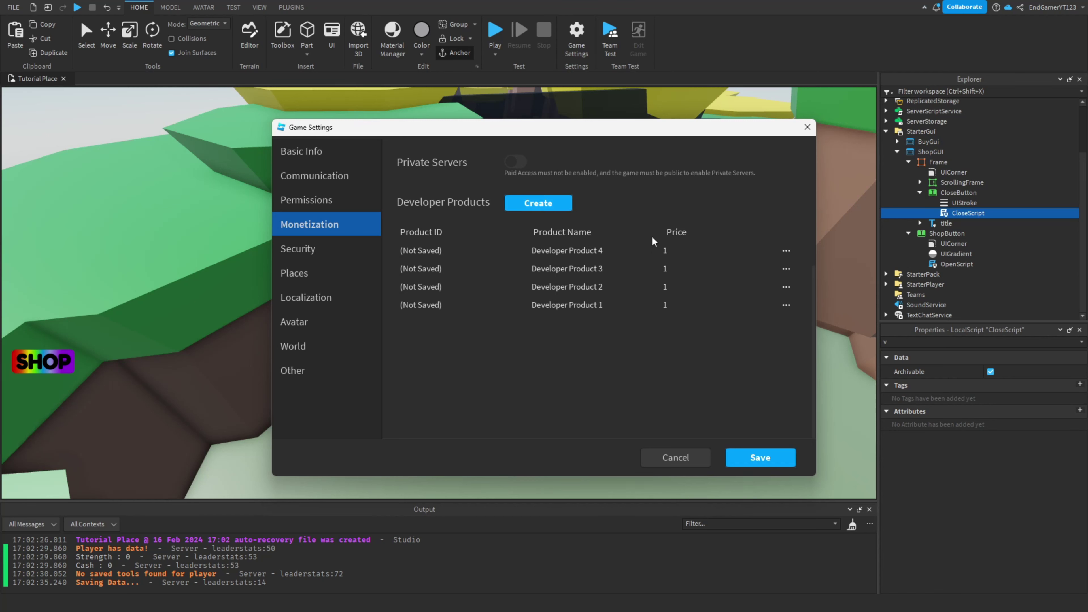
Rename Developer Product 1 to "1000 coins", set its price to 99 Robux, and save the game settings
left_click(773, 317)
scroll(738, 301, "up", 5)
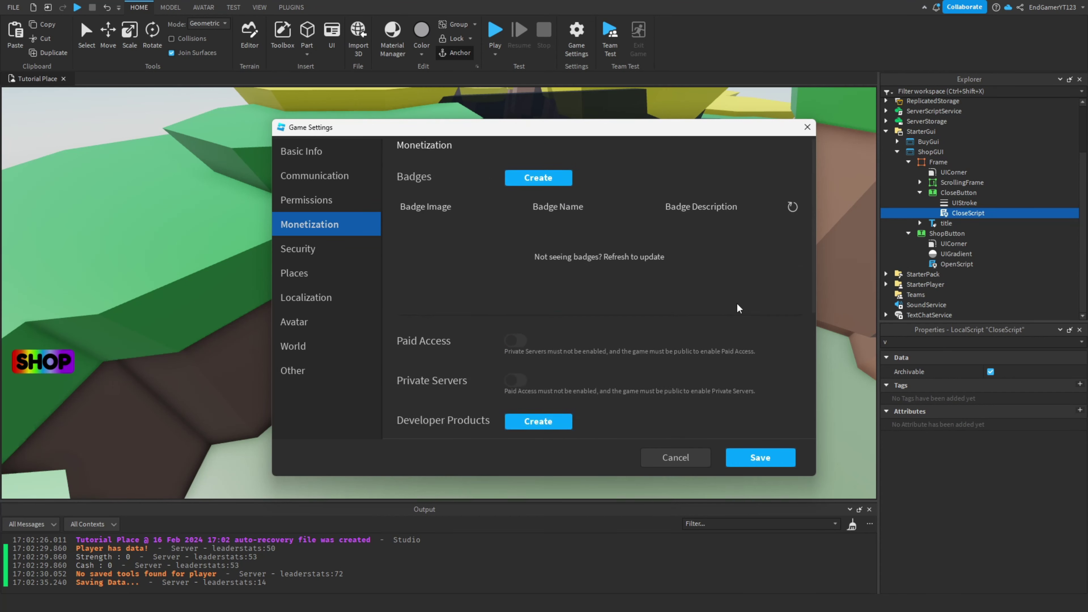
scroll(736, 302, "down", 5)
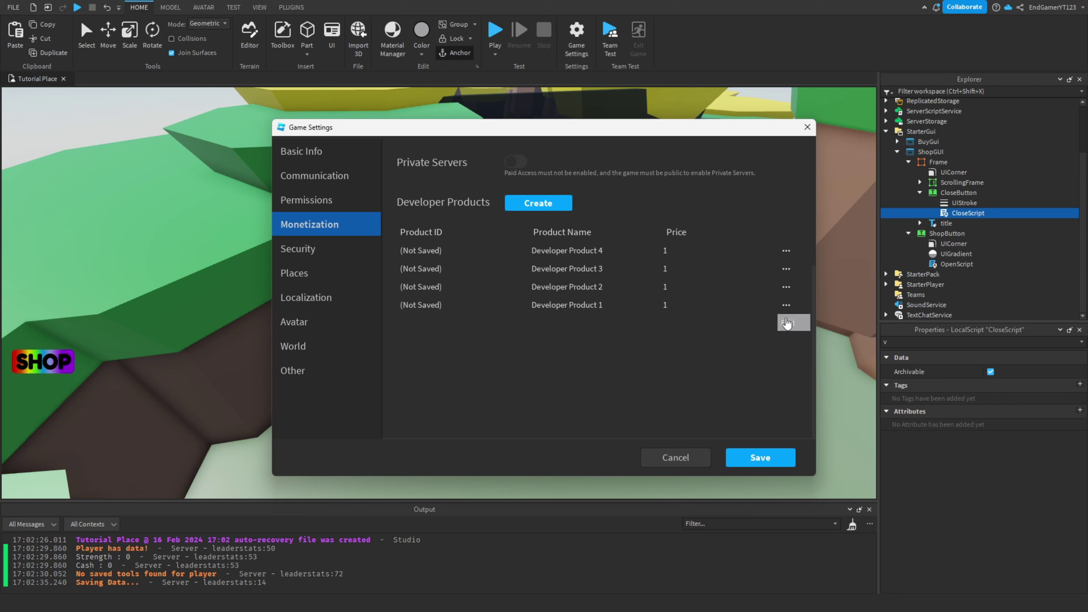
left_click(789, 322)
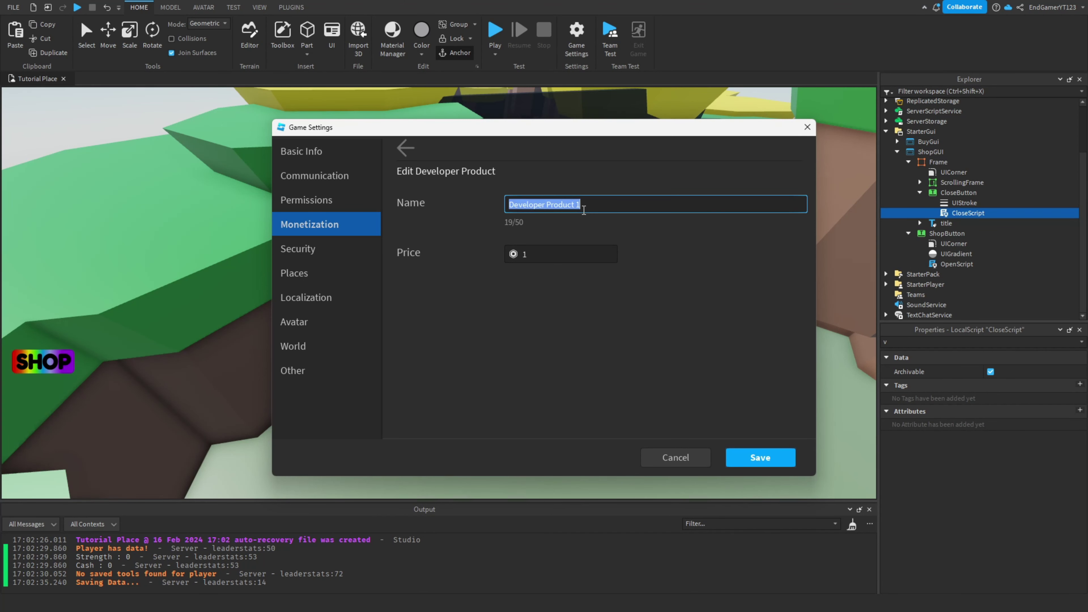
type("1000 coins")
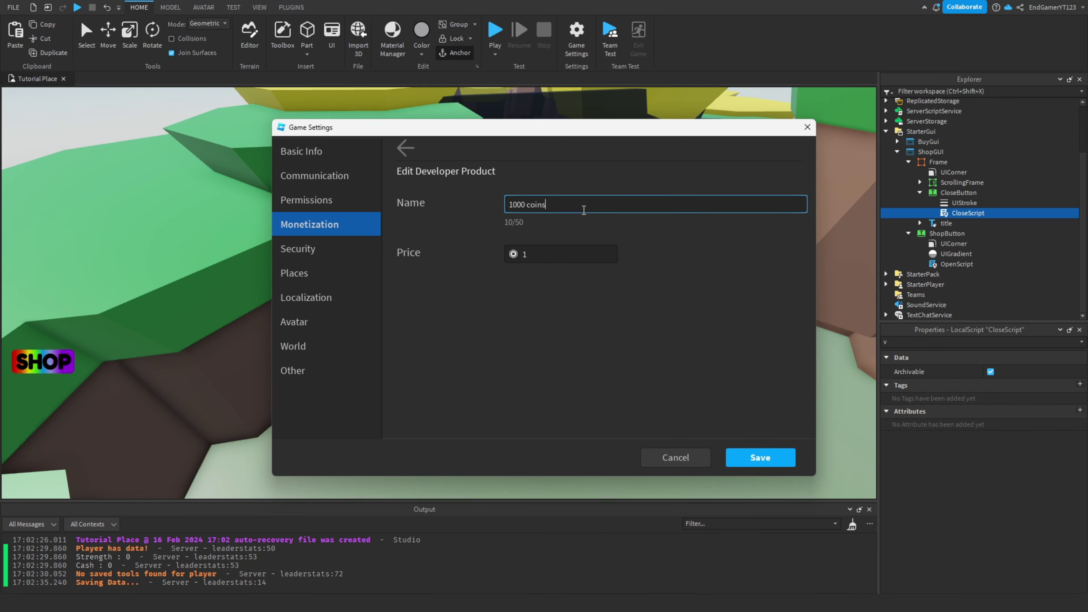
left_click(574, 252)
key("BackSpace")
type("99")
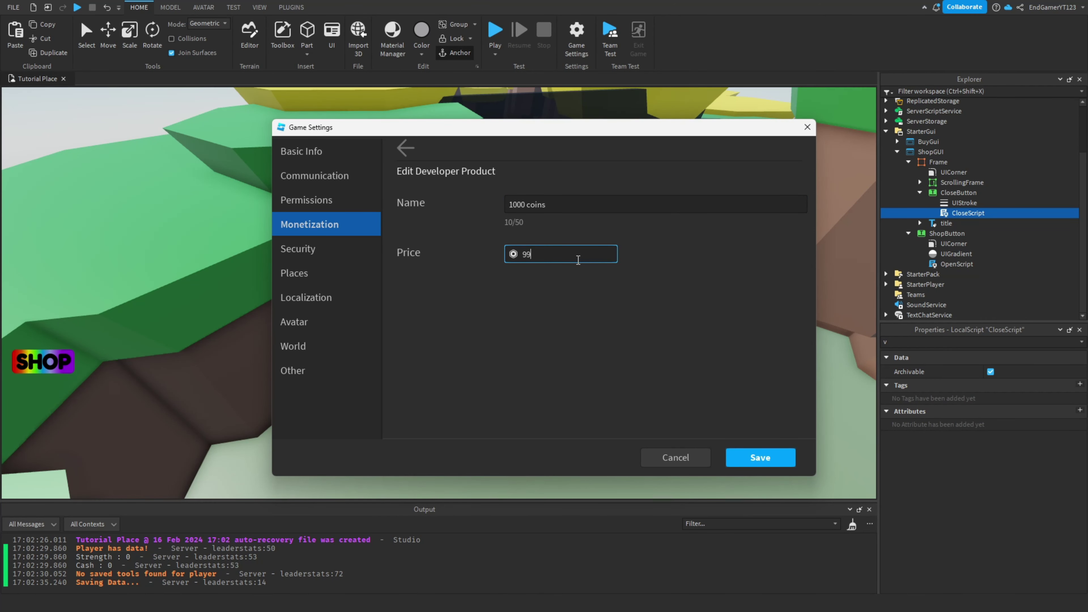
left_click(756, 460)
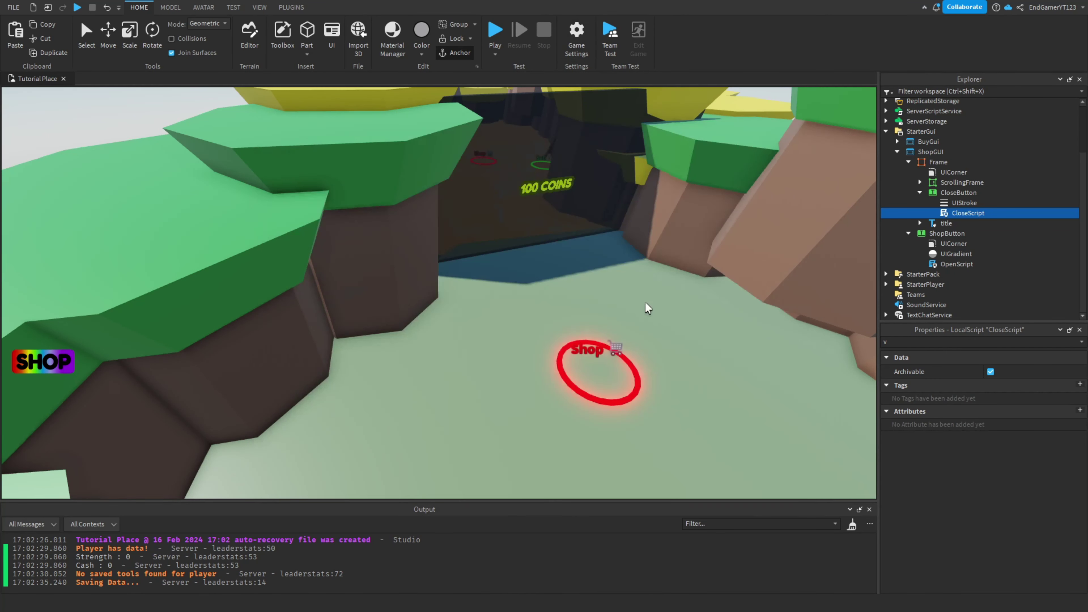
Reopen the game's monetization settings, rename Developer Product 2 to "10000", set its price to 299 Robux, and save
left_click(588, 48)
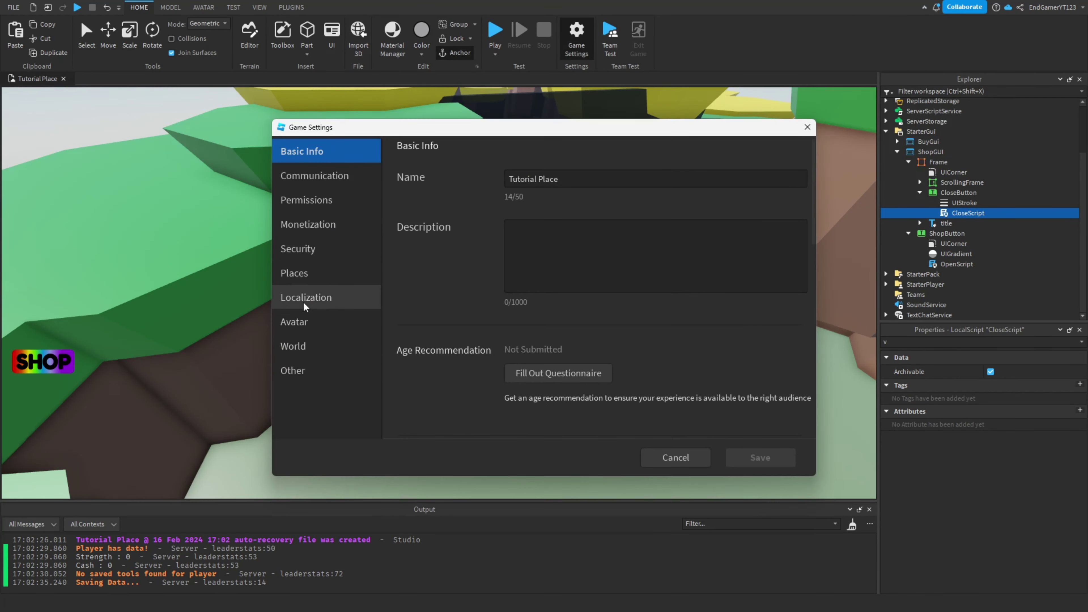
left_click(309, 224)
scroll(671, 337, "down", 5)
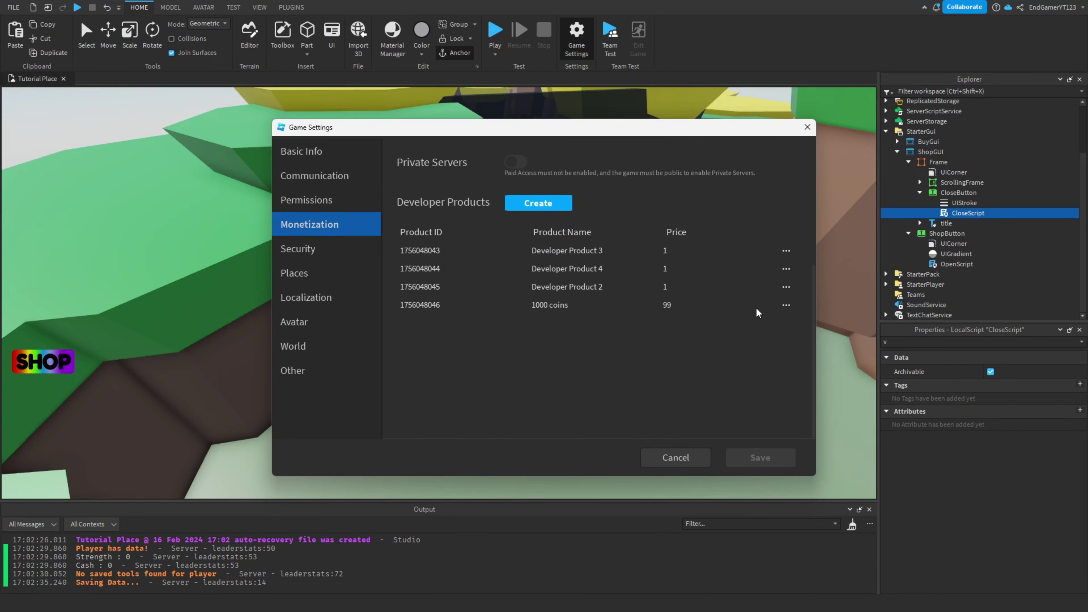
left_click(788, 288)
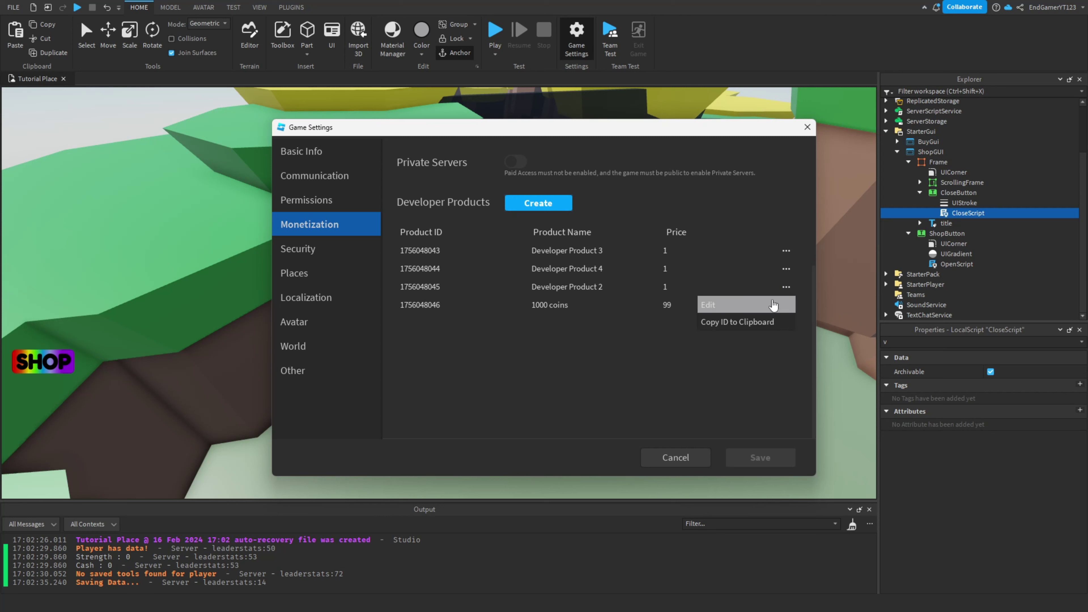
left_click(761, 305)
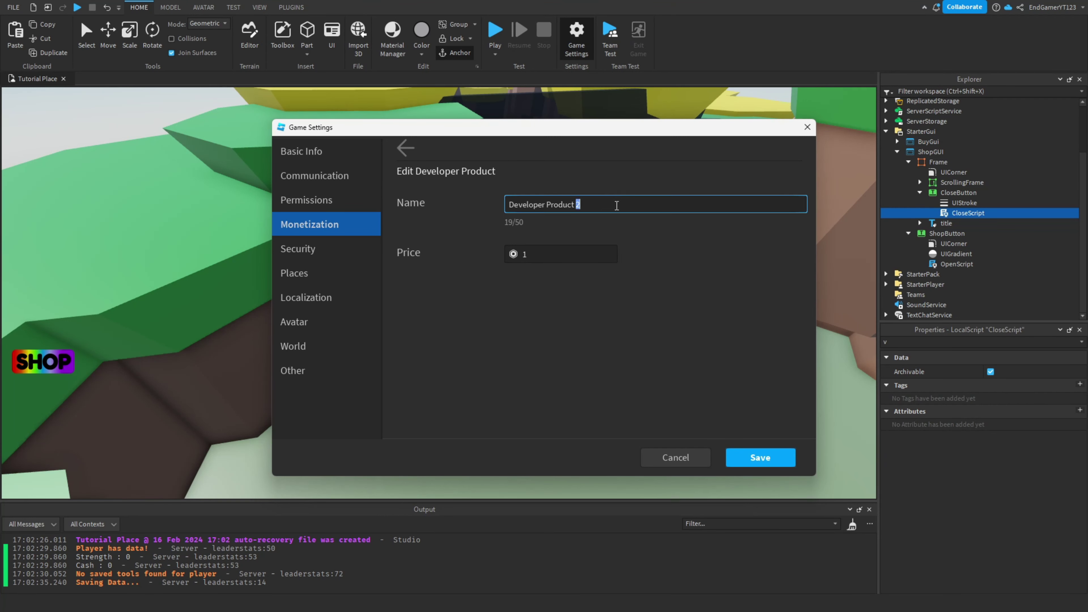
key("BackSpace")
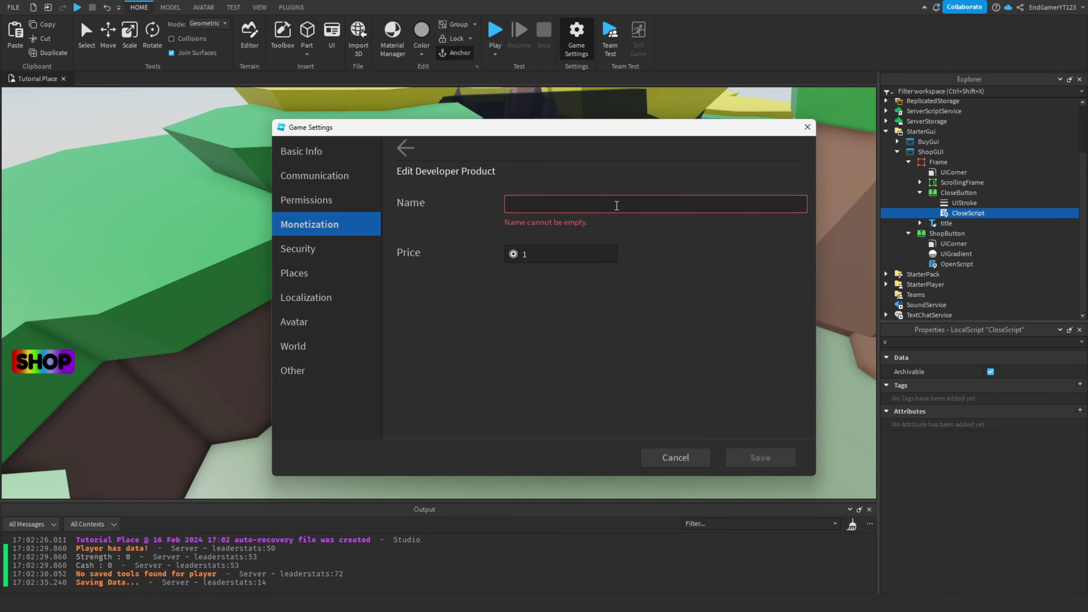
type("10000")
left_click(536, 254)
key("BackSpace")
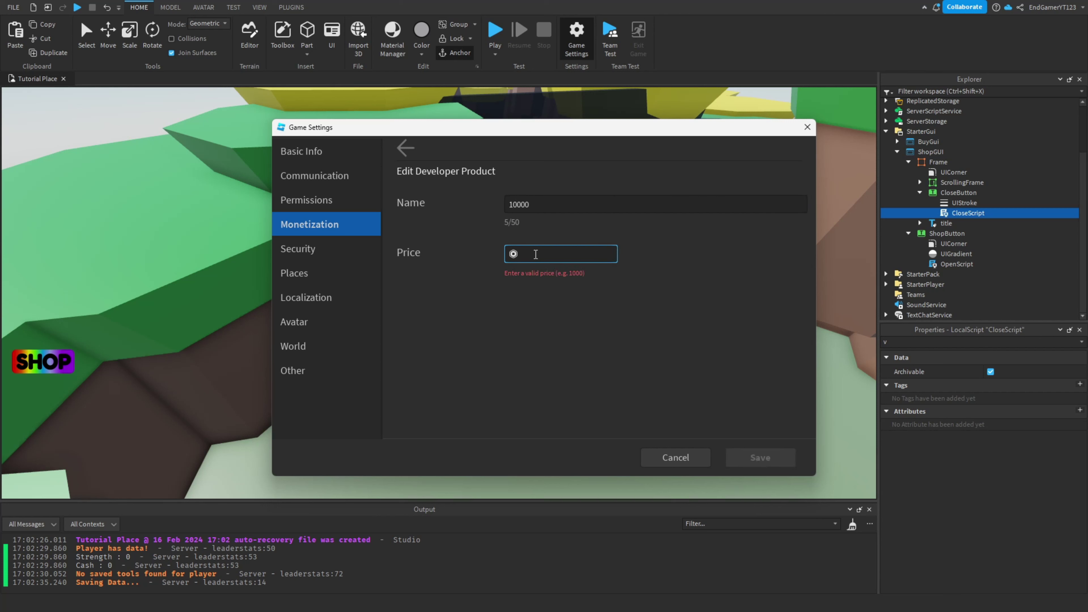
type("299")
left_click(775, 455)
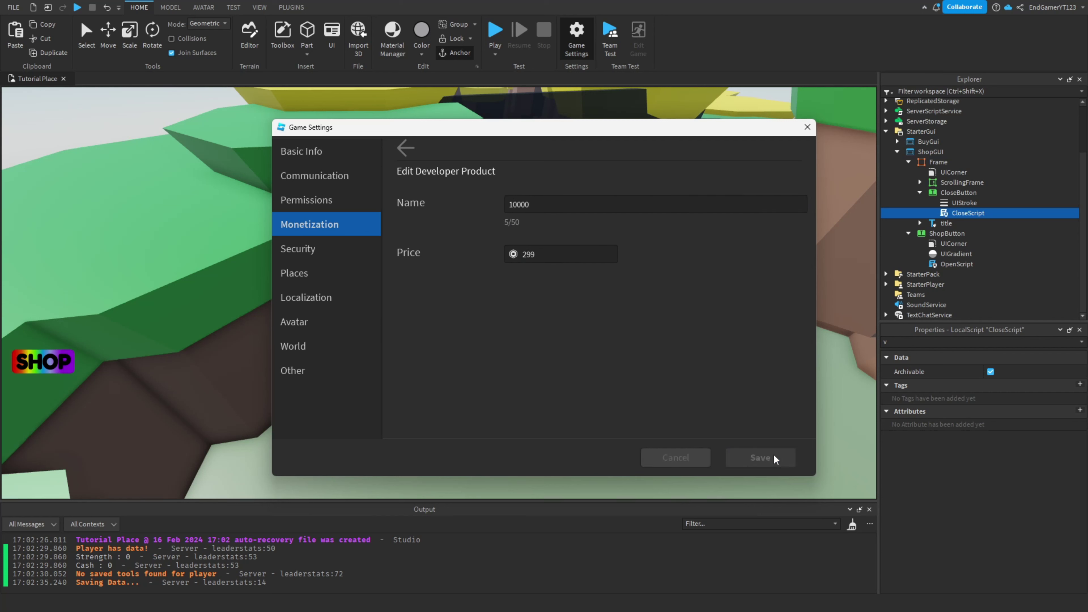
Reopen the game's monetization settings, rename Developer Product 4 to "200000", set its price to 499 Robux, and save
left_click(572, 57)
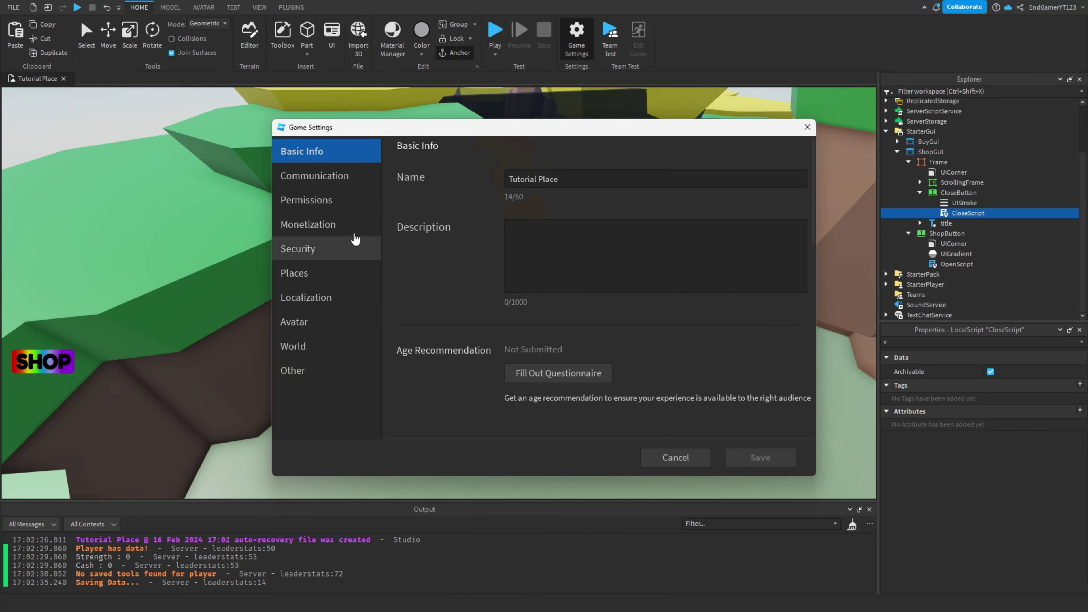
left_click(340, 195)
left_click(342, 173)
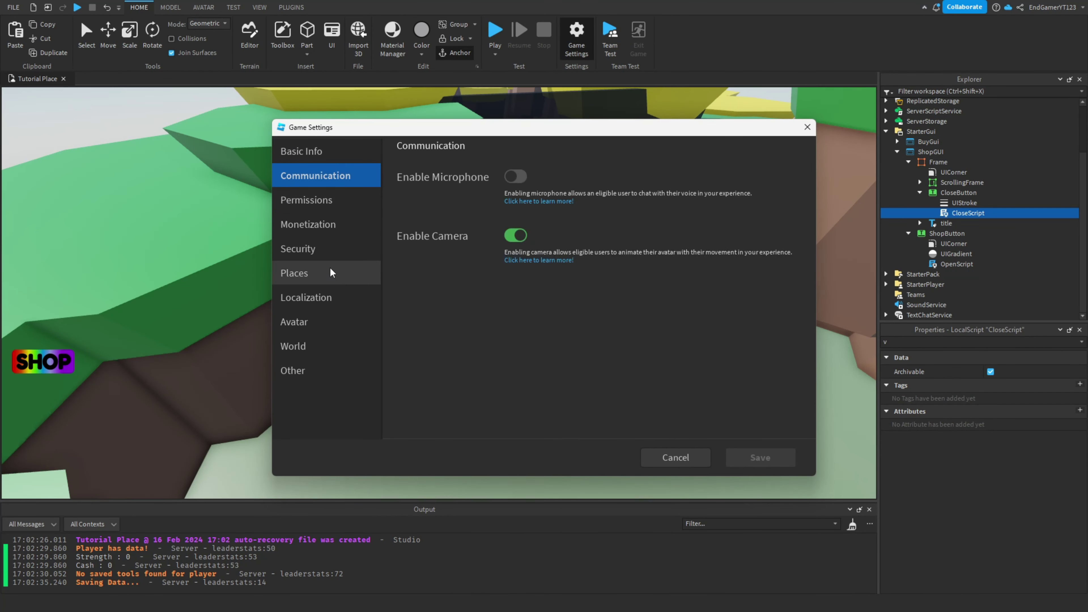
left_click(300, 273)
left_click(315, 228)
left_click(319, 277)
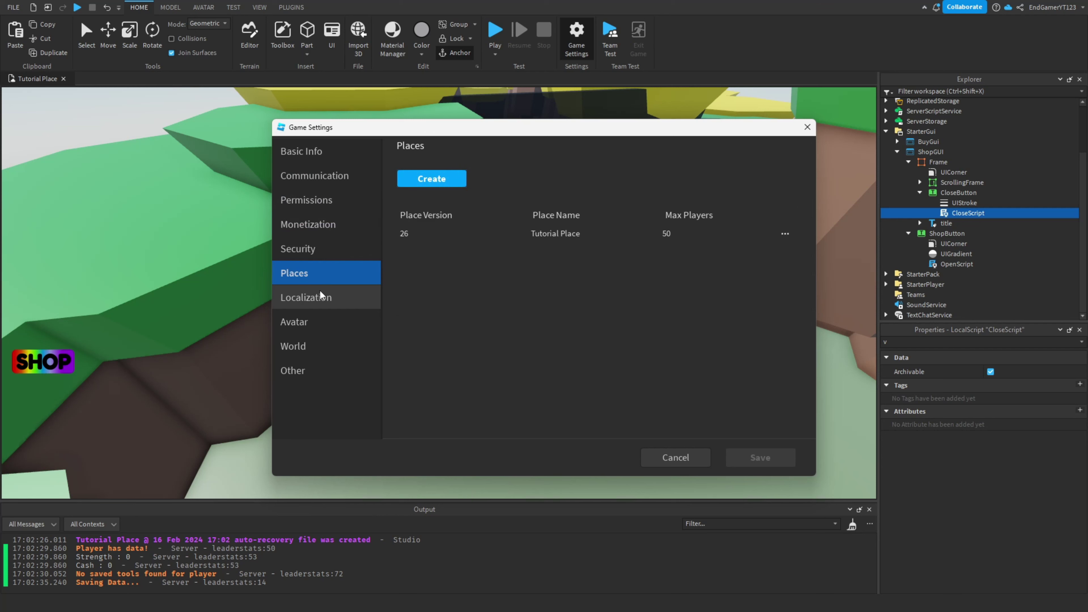
left_click(309, 226)
scroll(550, 385, "down", 5)
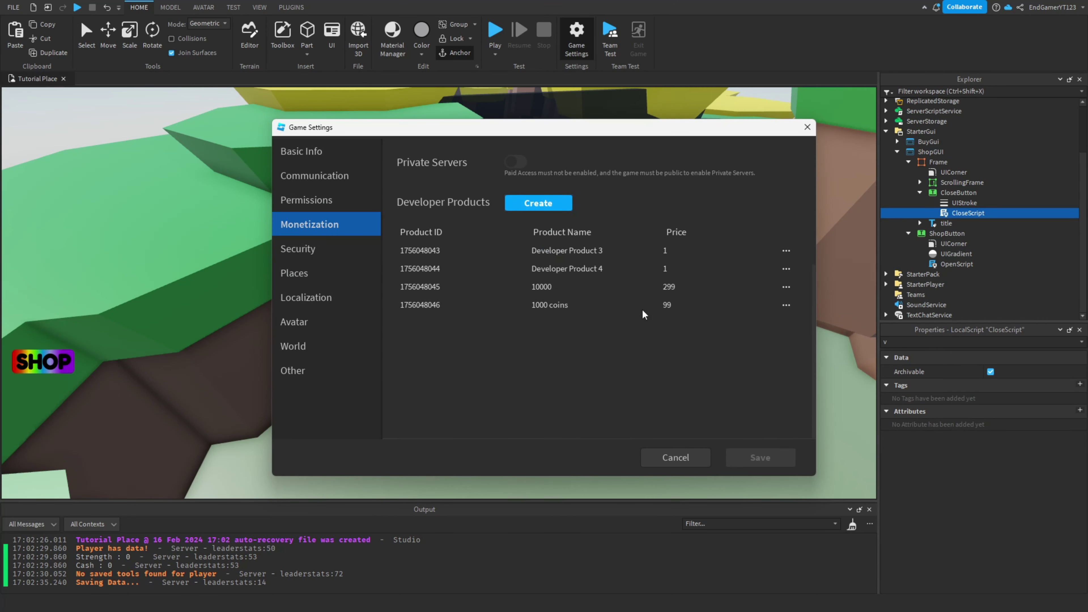
left_click(785, 268)
left_click(708, 287)
left_click(601, 204)
key("ctrl+a")
type("2")
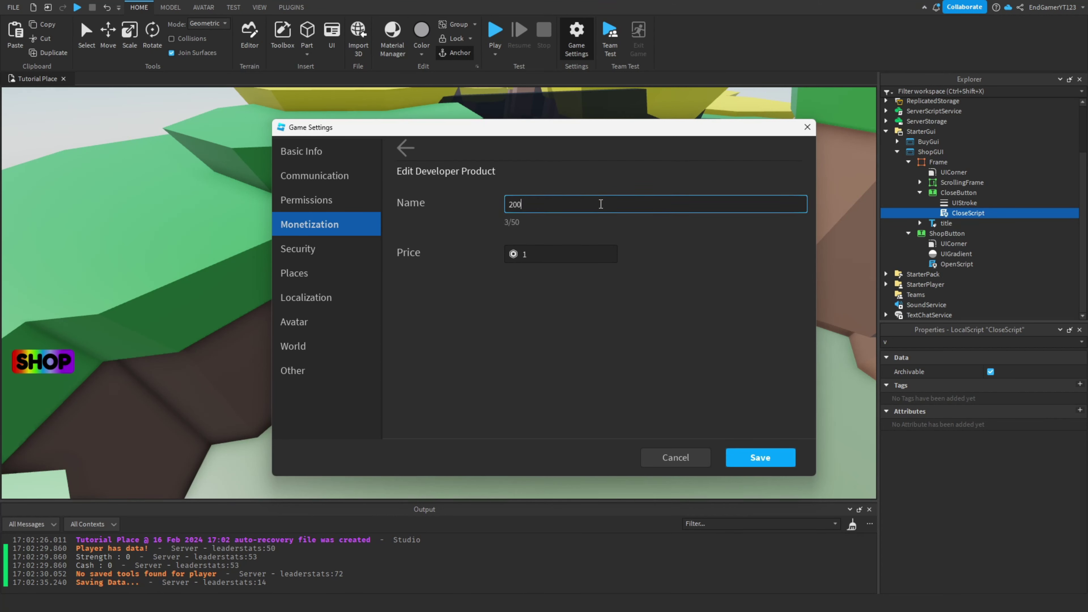
left_click(542, 251)
key("BackSpace")
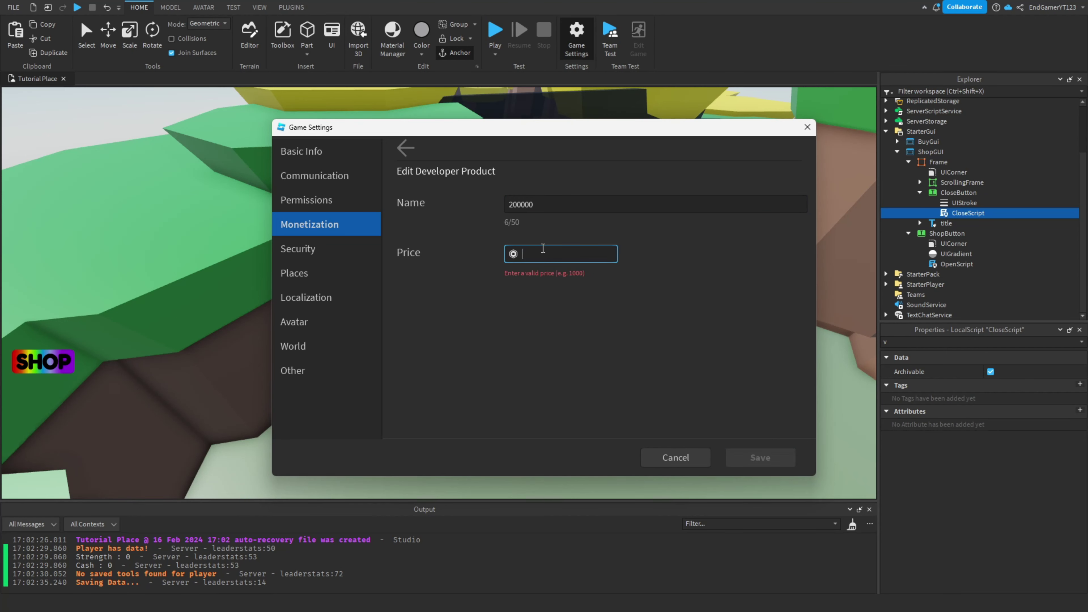
type("499")
left_click(760, 457)
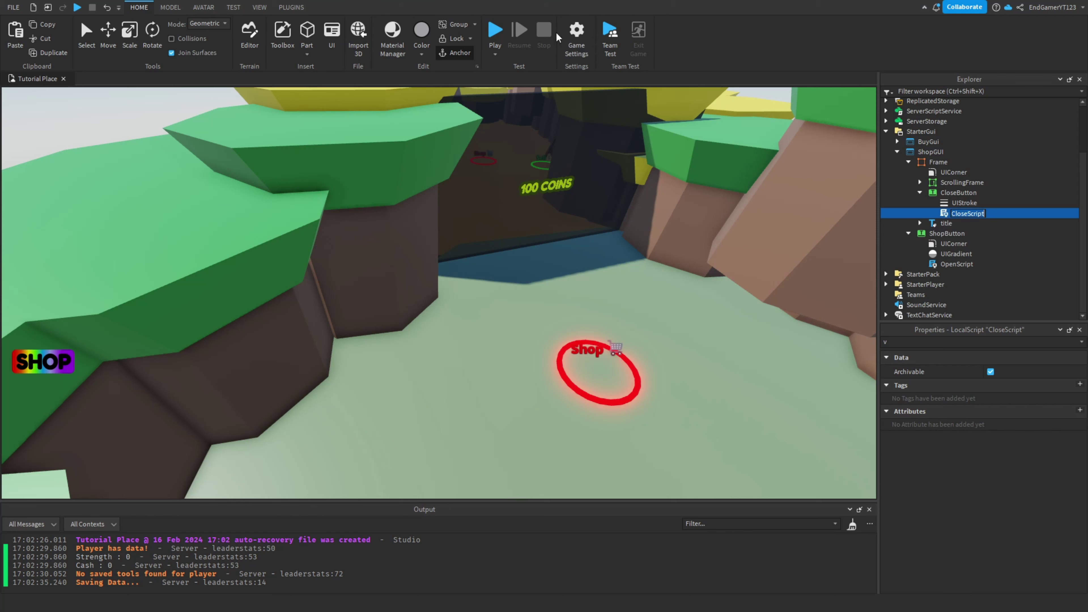
Reopen the game's monetization settings, rename Developer Product 3 to "1M Coins", set its price to 899 Robux, and save
left_click(578, 37)
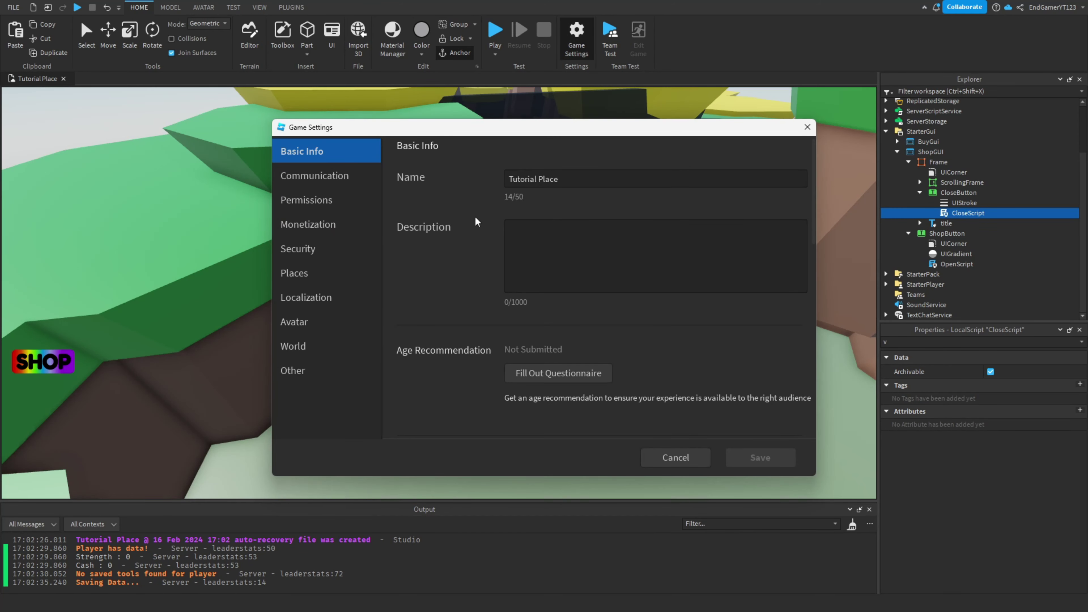
left_click(319, 200)
left_click(322, 224)
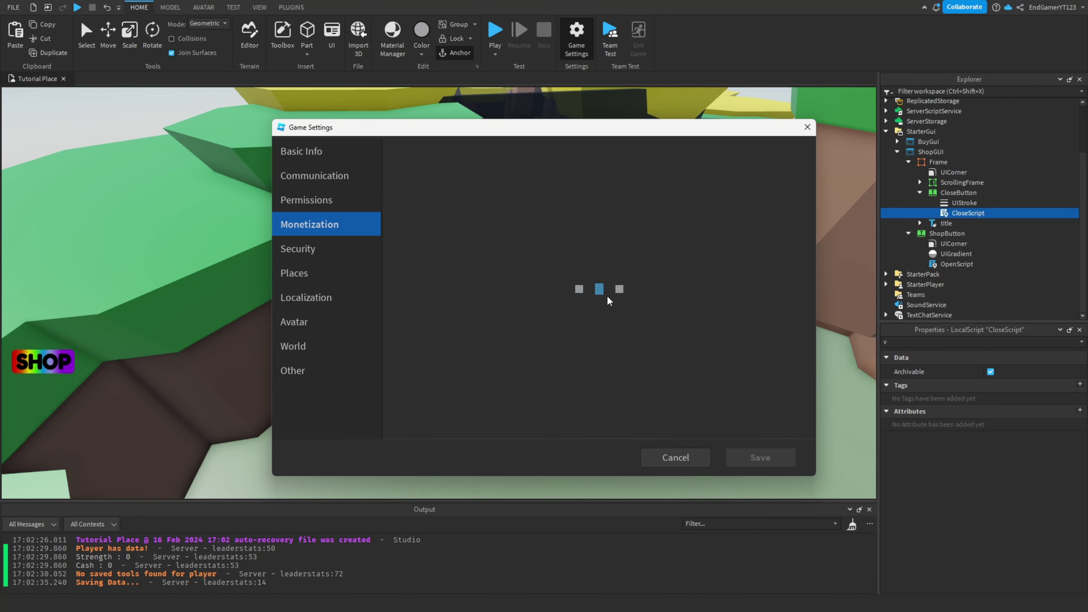
scroll(758, 283, "down", 3)
left_click(786, 250)
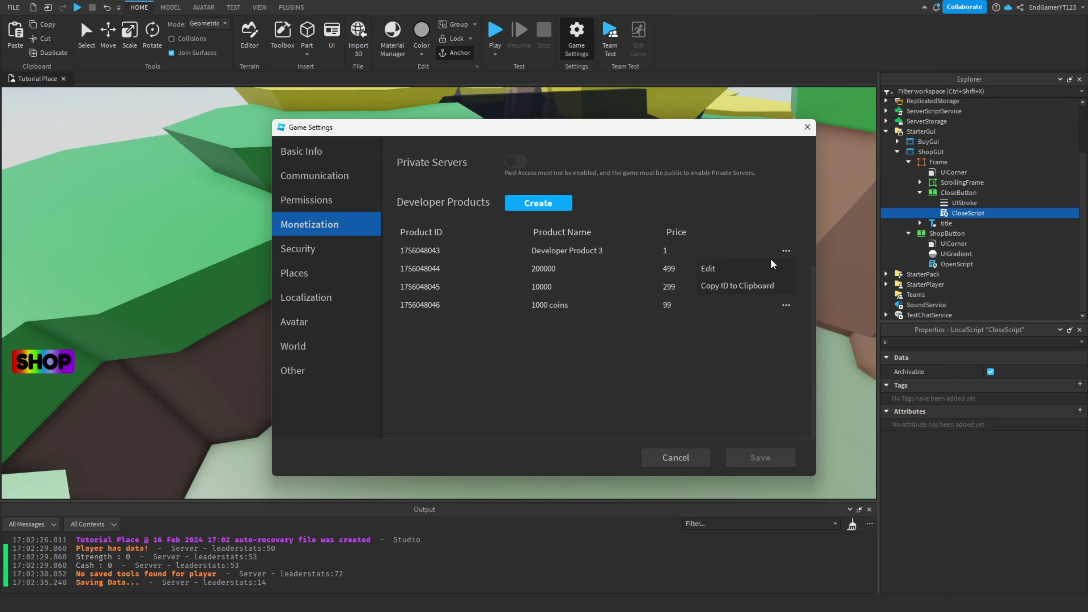
left_click(728, 267)
triple_click(558, 205)
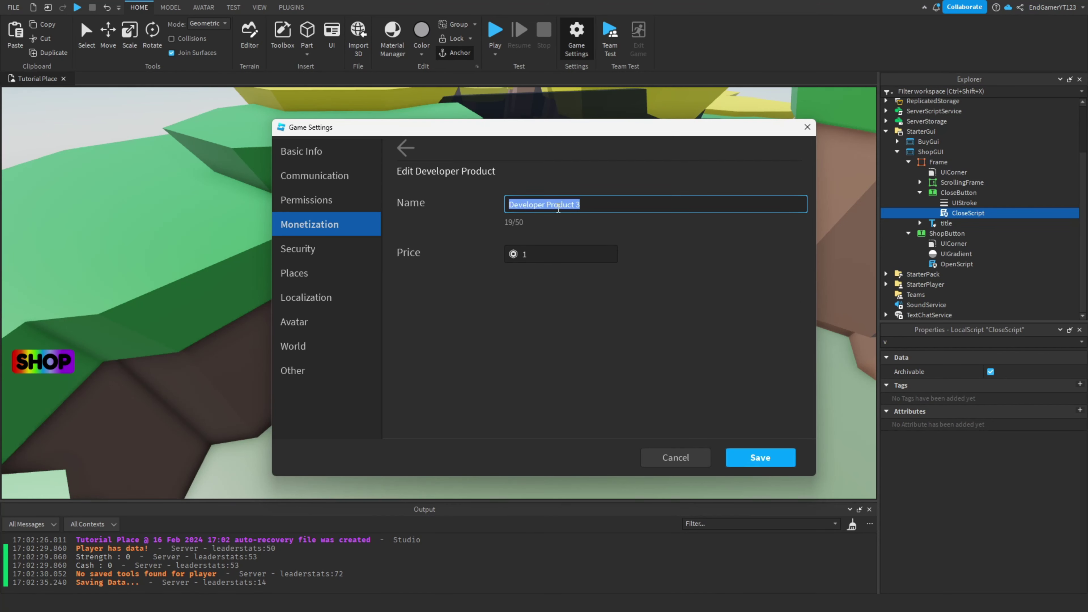
type("1M Coins")
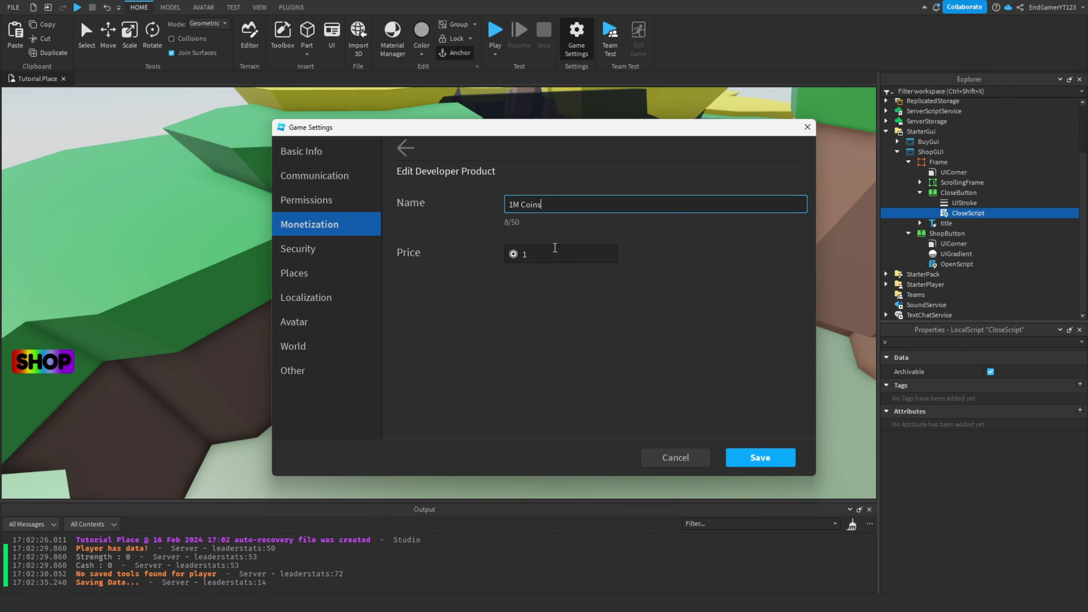
left_click(552, 259)
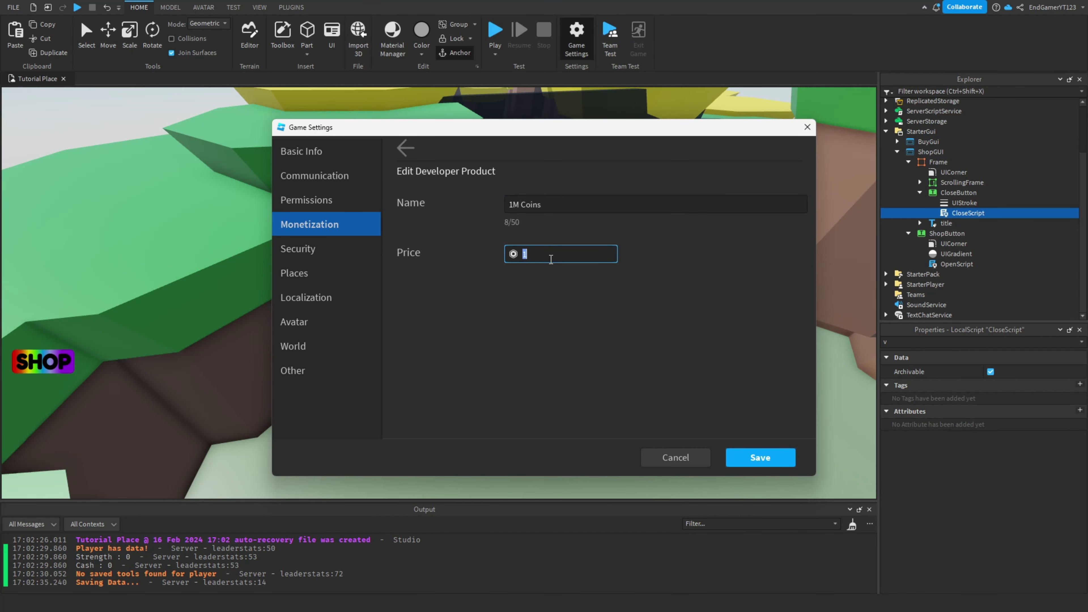
type("899")
left_click(760, 457)
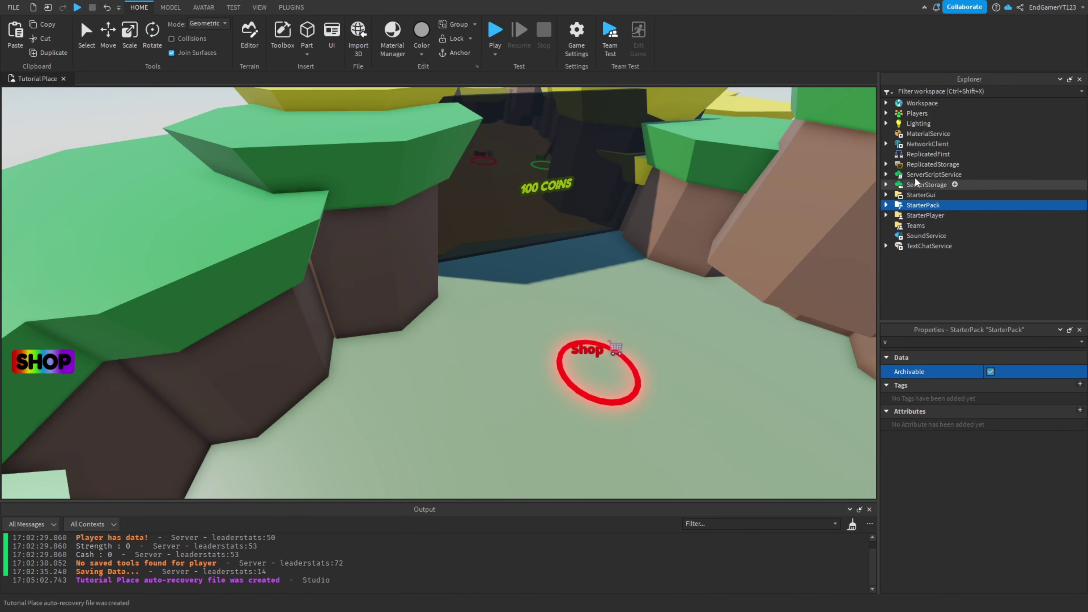
Add a new script to ServerScriptService and rename it "ProductScript"
left_click(943, 174)
left_click(976, 175)
type("script")
left_click(270, 122)
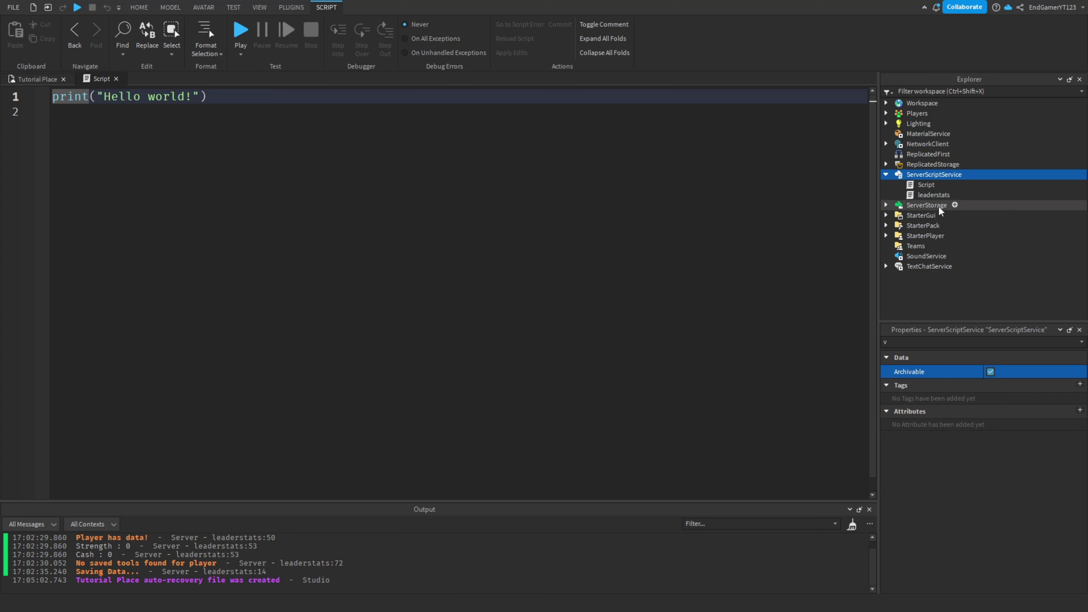
left_click(928, 186)
left_click(928, 186)
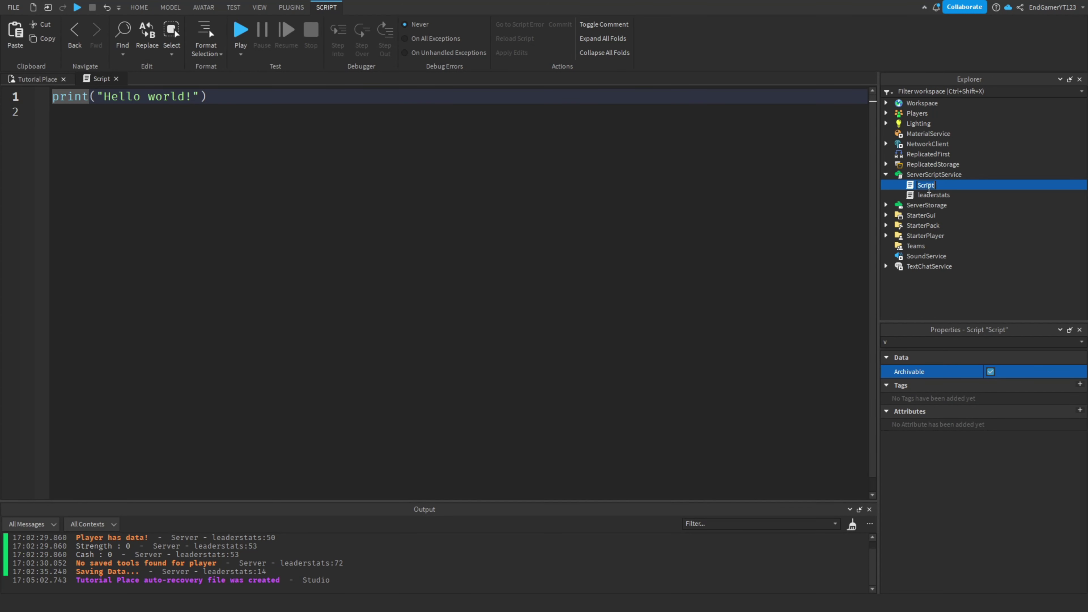
type("ProductScript")
key("Return")
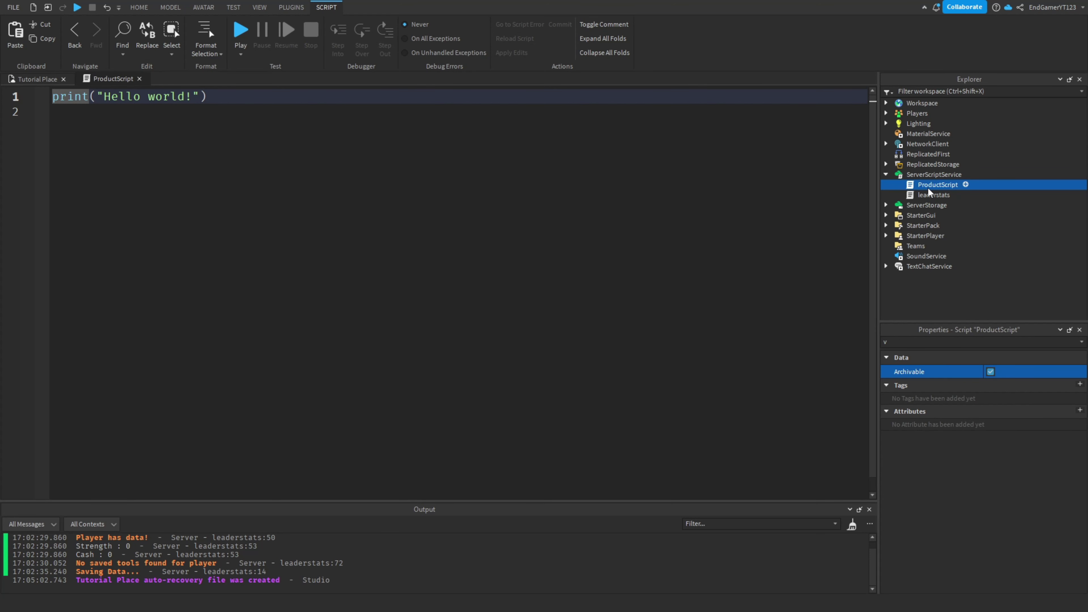
Replace the default code in ProductScript with a local table named productToQuantity and start its first bracketed key
key("ctrl+a")
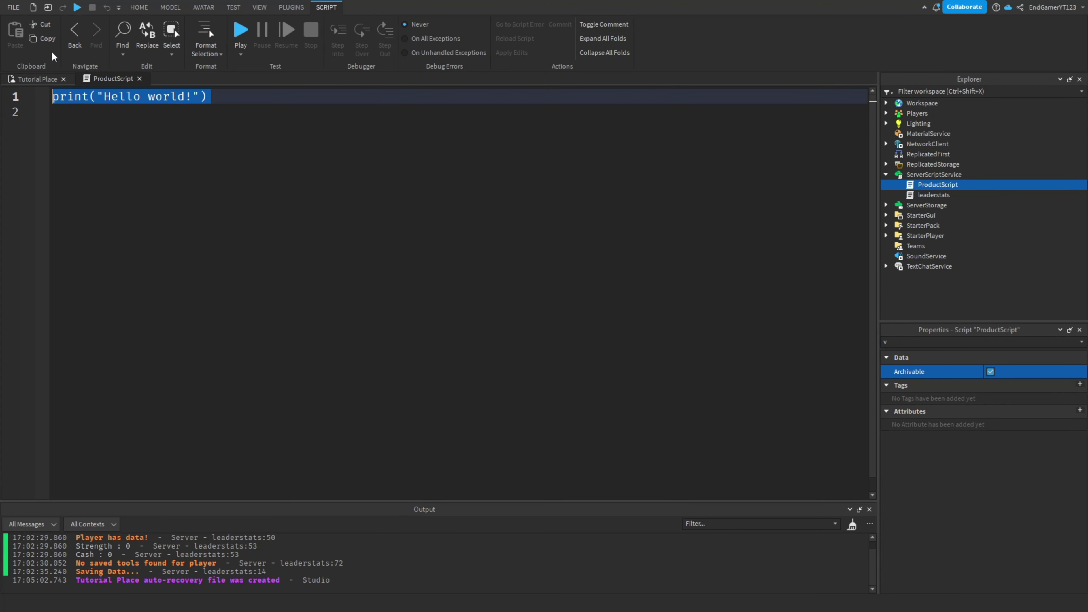
key("BackSpace")
type("local")
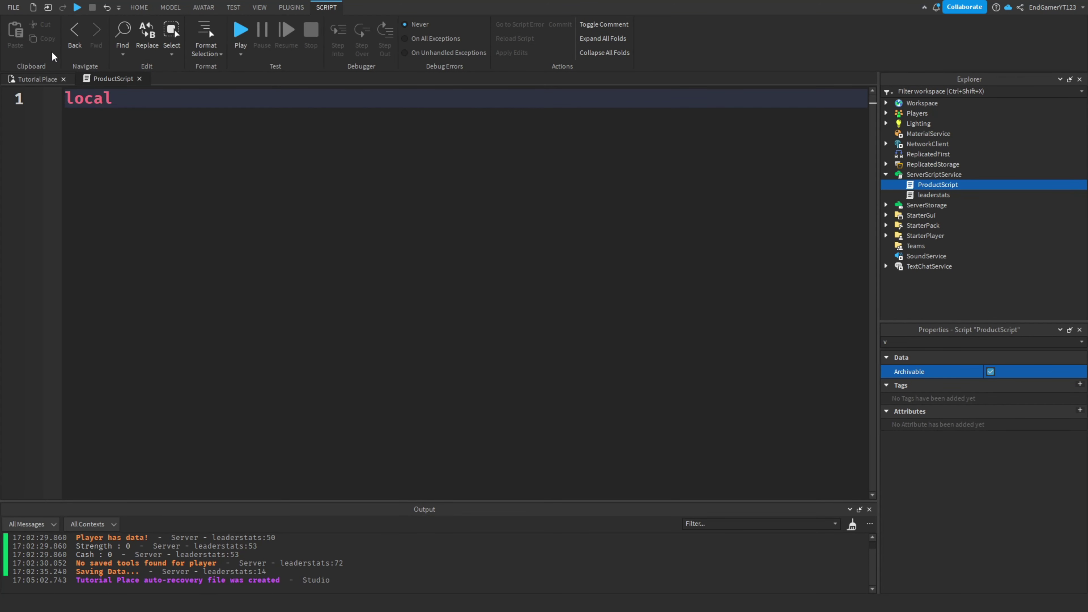
type(" productTo")
type("Wu")
key("BackSpace")
key("BackSpace")
type("Quantit")
key("BackSpace")
key("BackSpace")
type("tity")
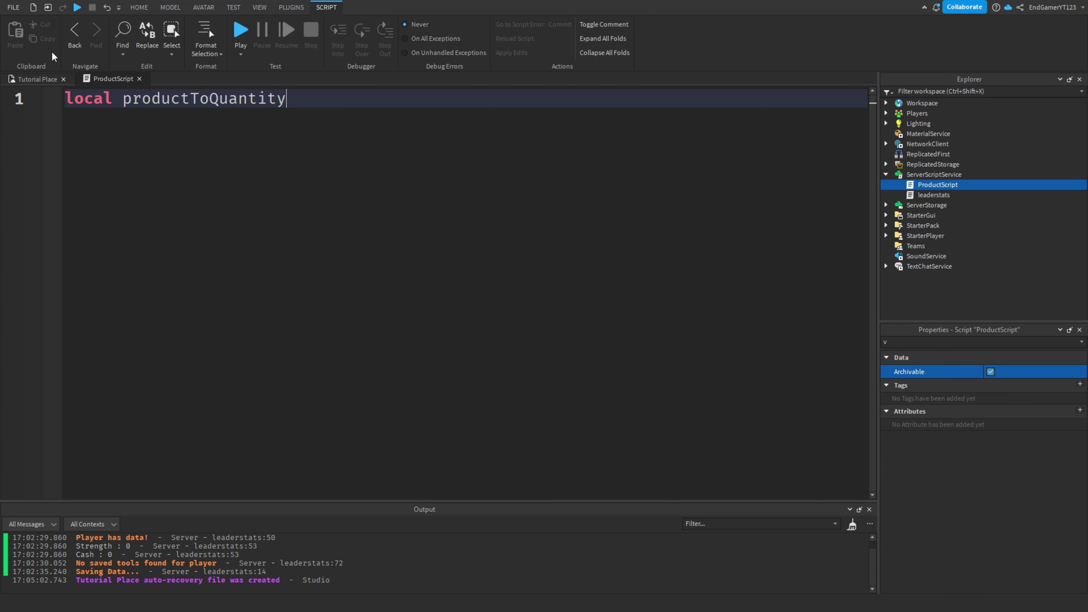
type(" = {")
key("Return")
key("Return")
key("BackSpace")
key("BackSpace")
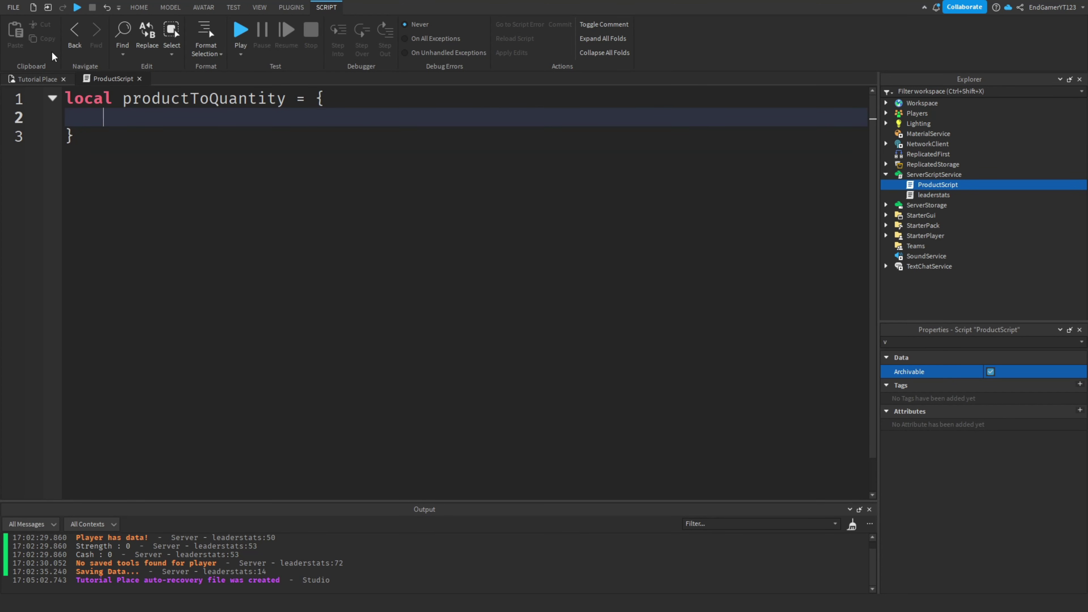
type("[")
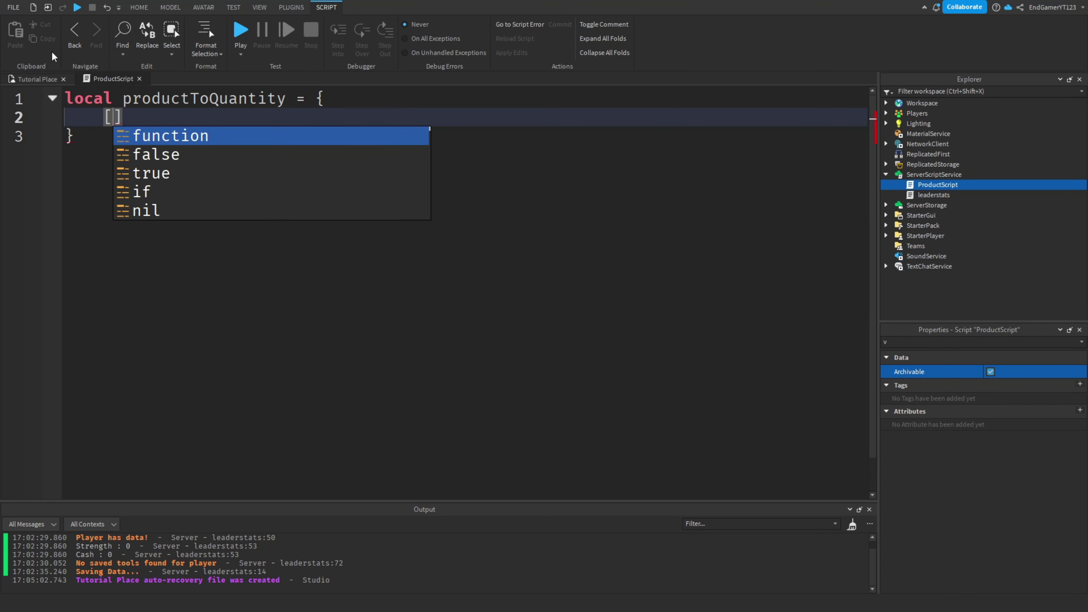